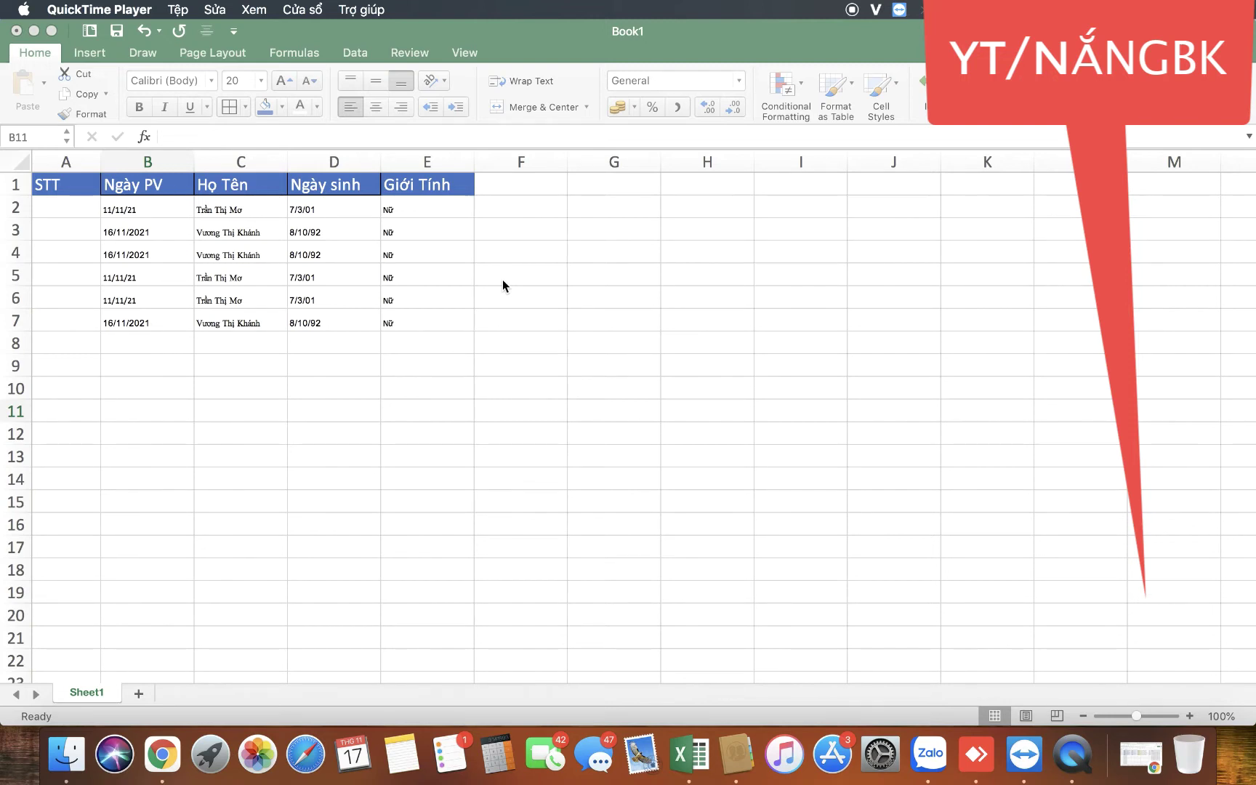
Step: Activate the Book1 workbook and select cell A2 under the STT header
left_click(502, 286)
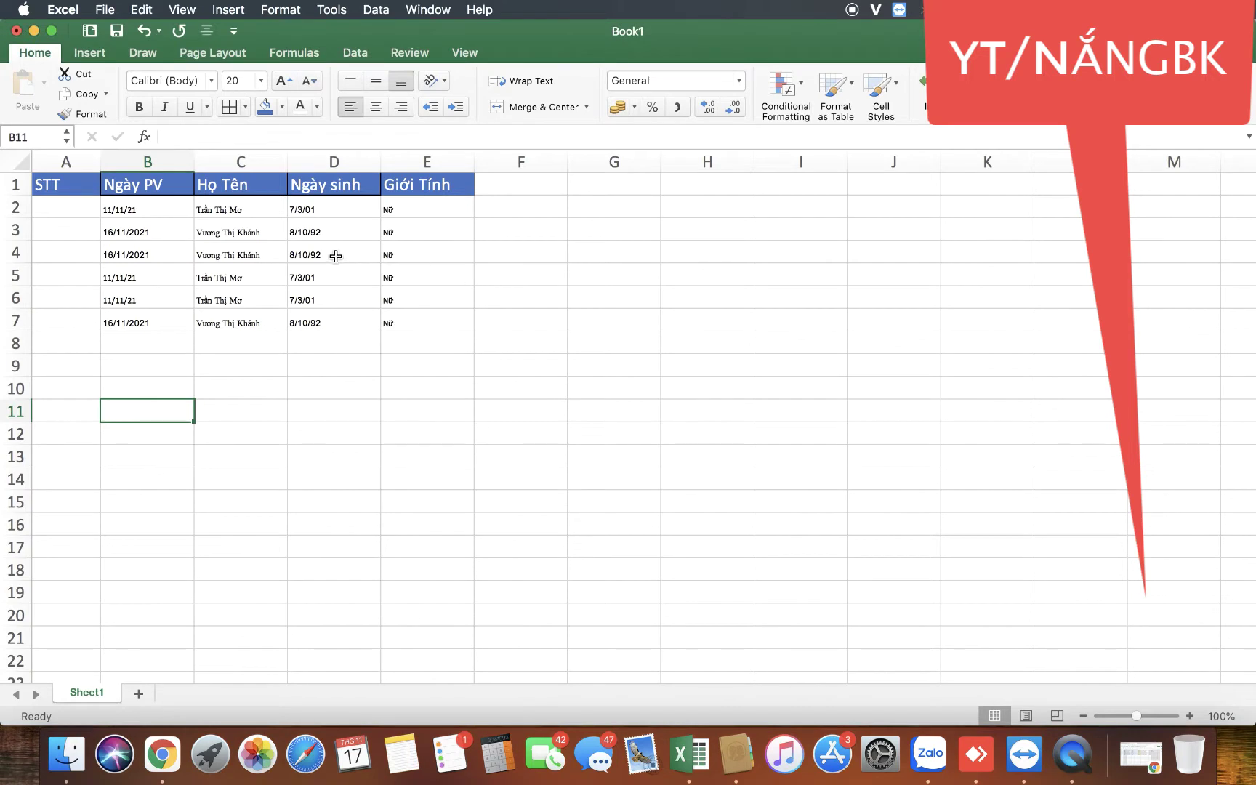
left_click(77, 211)
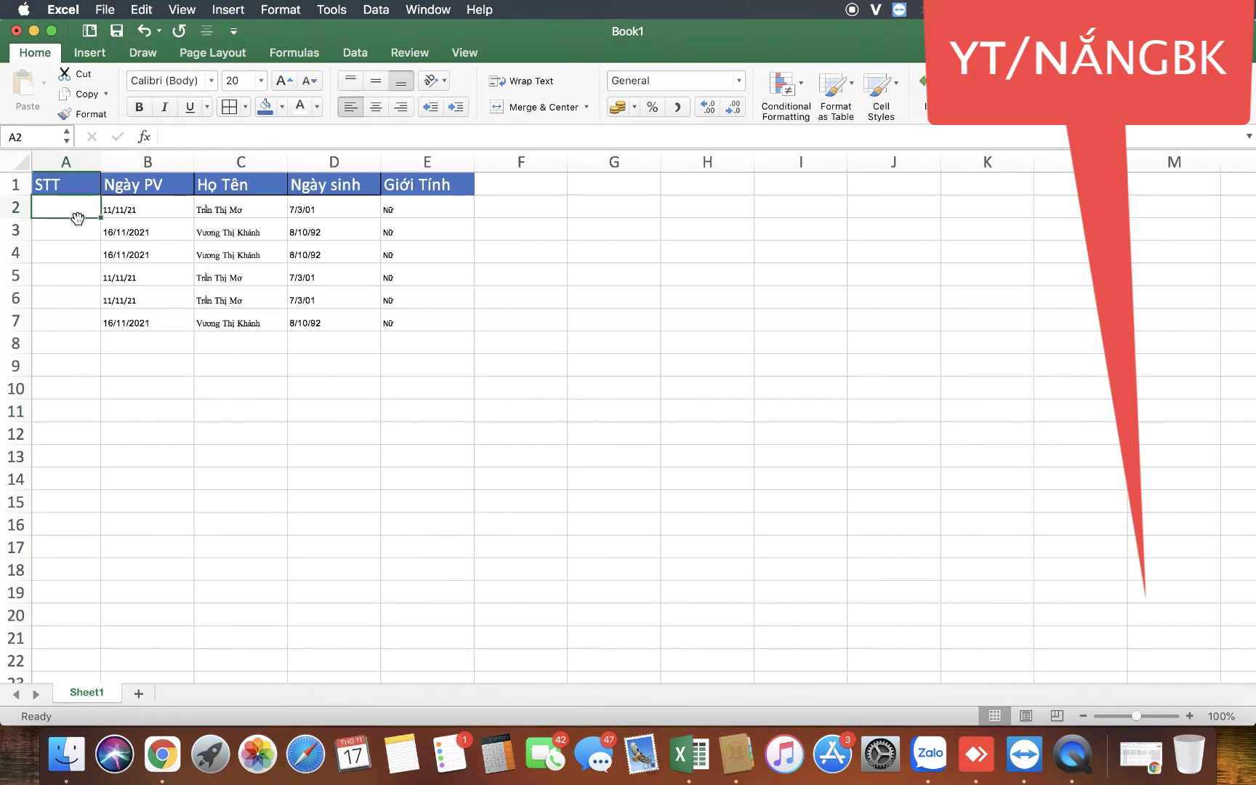
Step: Enter 1 and 2 in A2:A3 and fill the series down to 13 in row 14
type("1")
key("Return")
type("2")
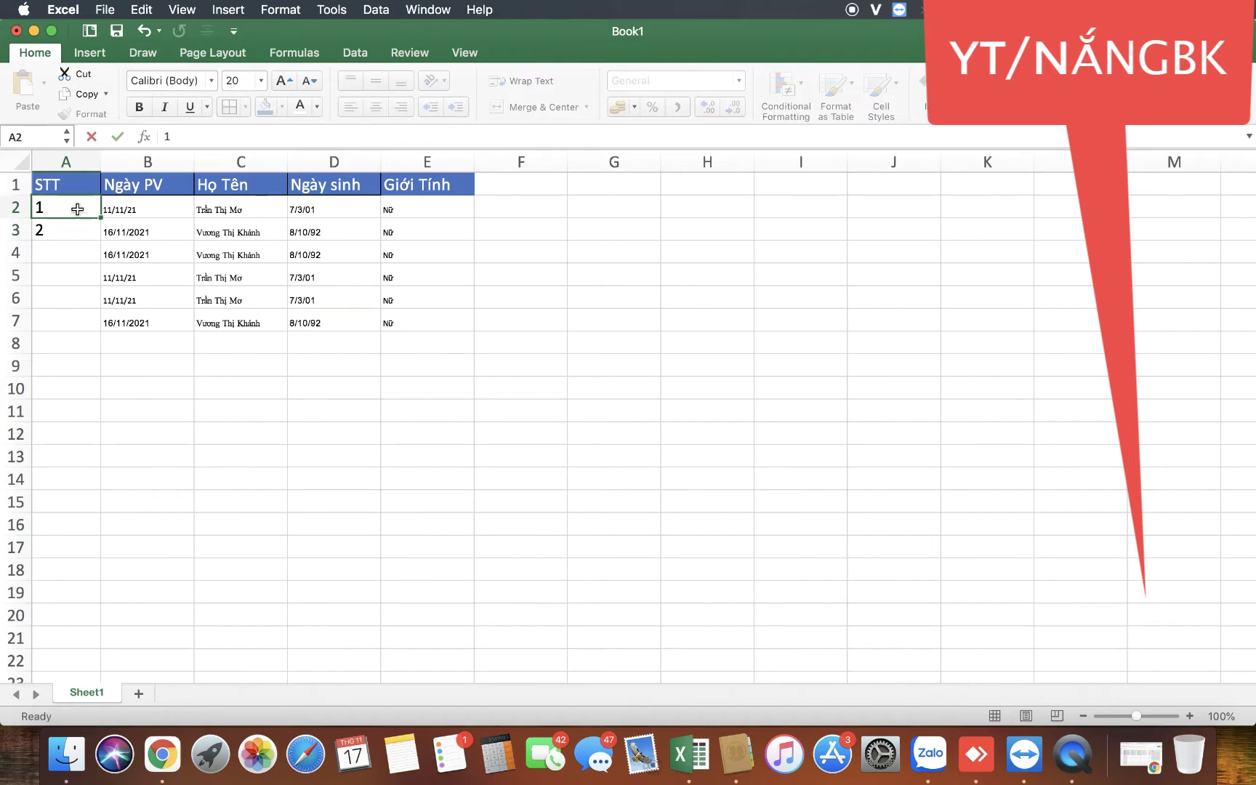
left_click_drag(77, 209, 76, 230)
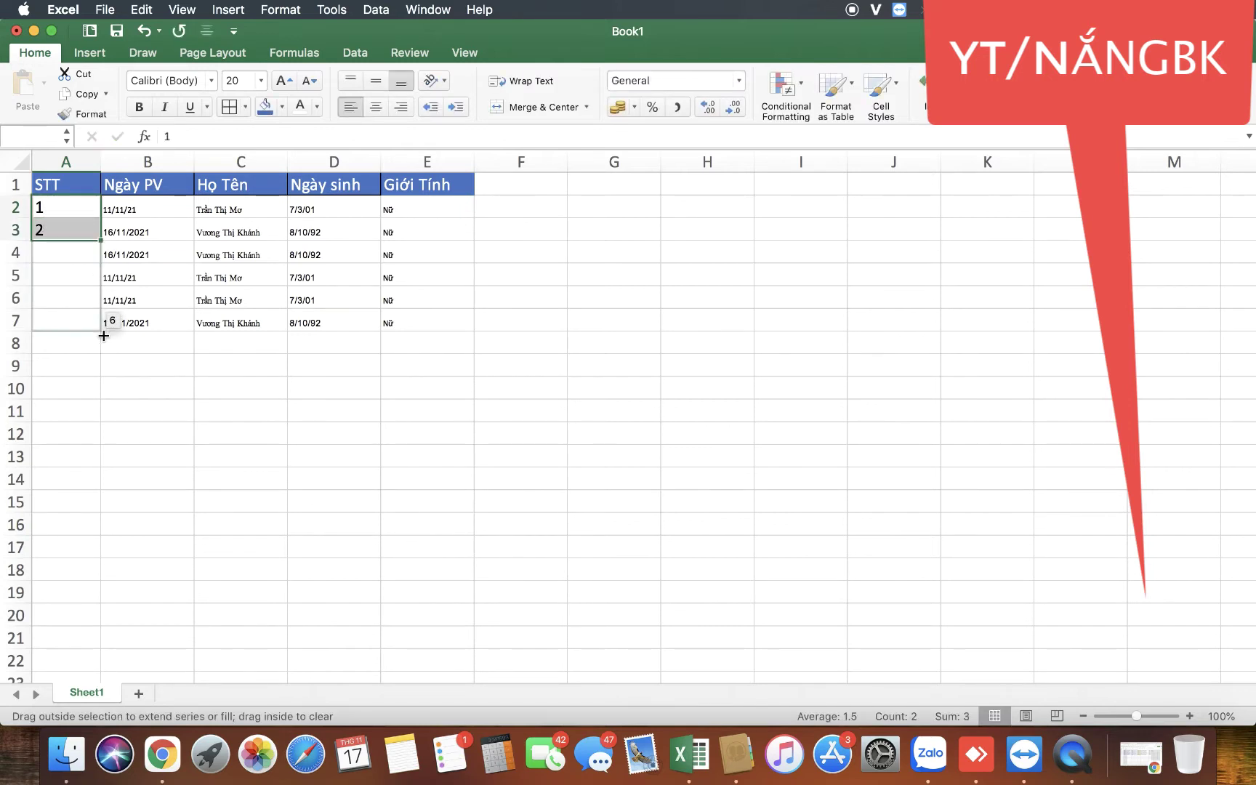
left_click_drag(101, 247, 100, 490)
left_click(256, 469)
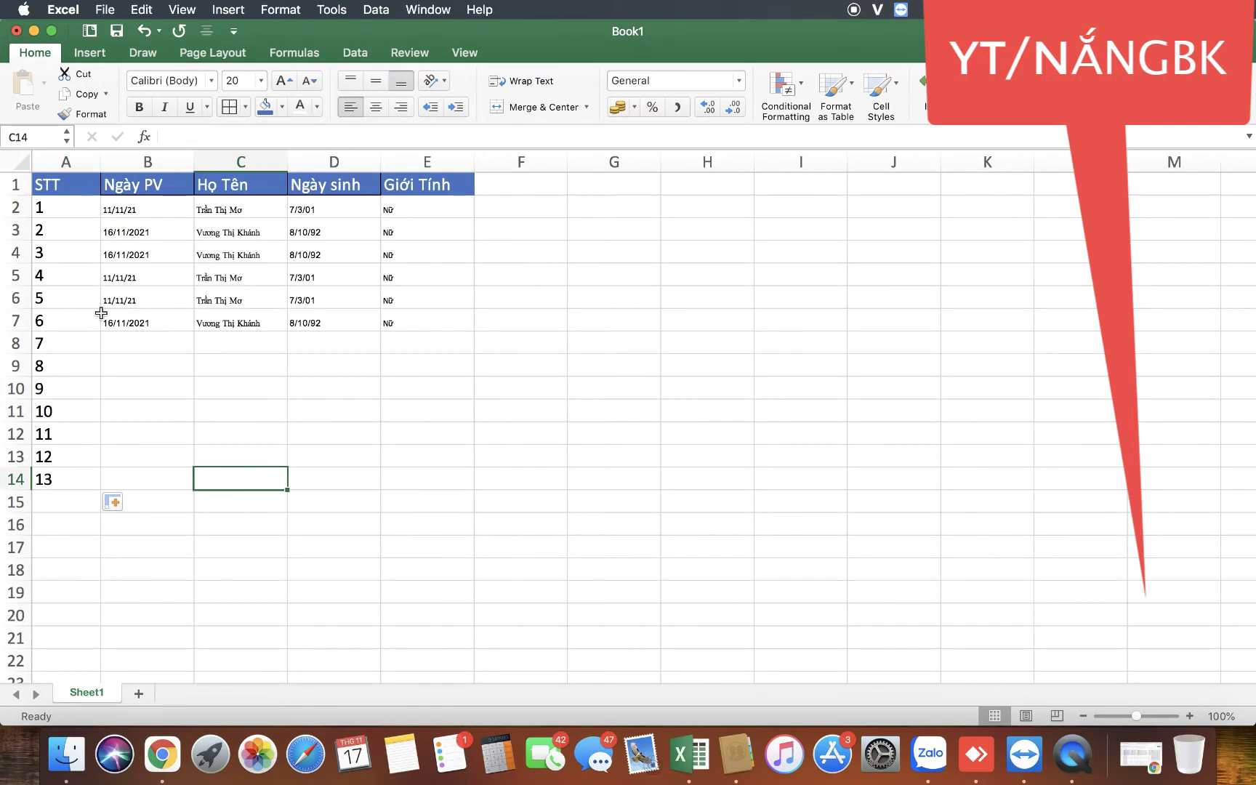
Step: Delete row 5 and check that the static STT numbers now skip a value
left_click(18, 279)
right_click(17, 279)
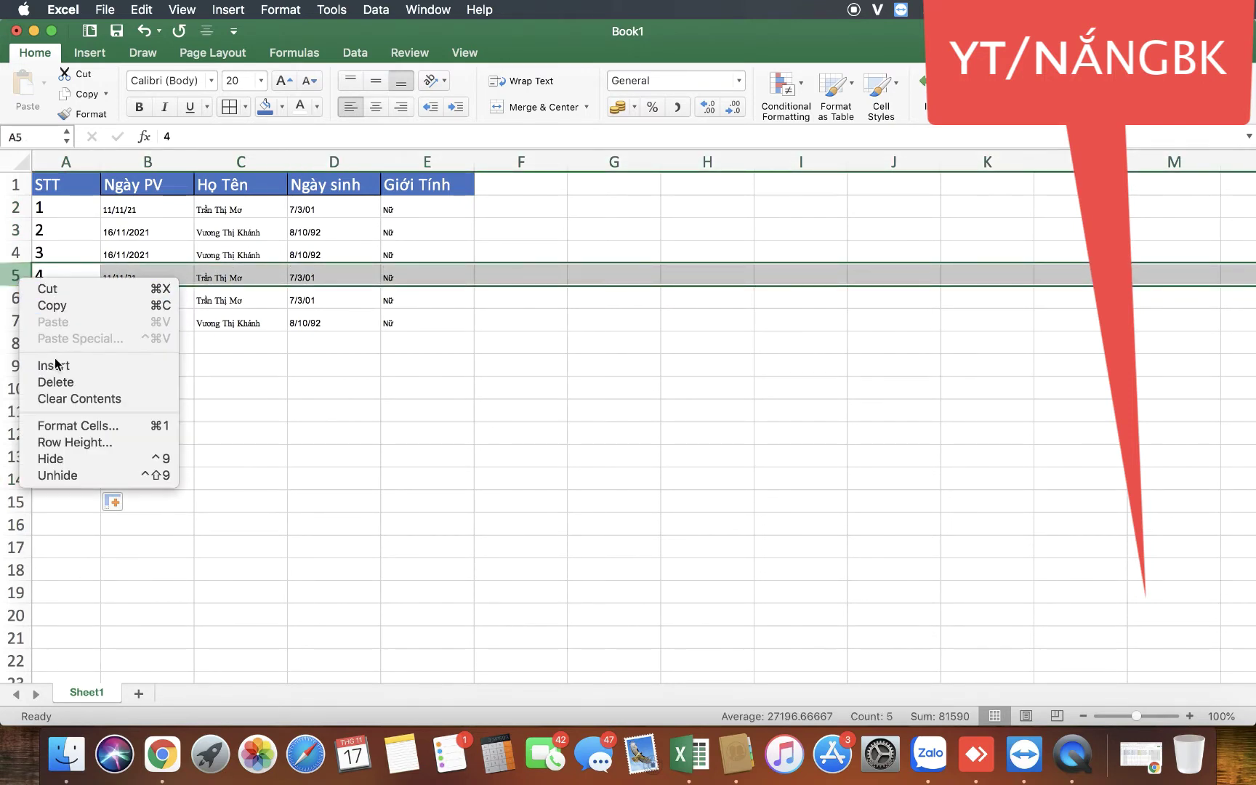
left_click(58, 377)
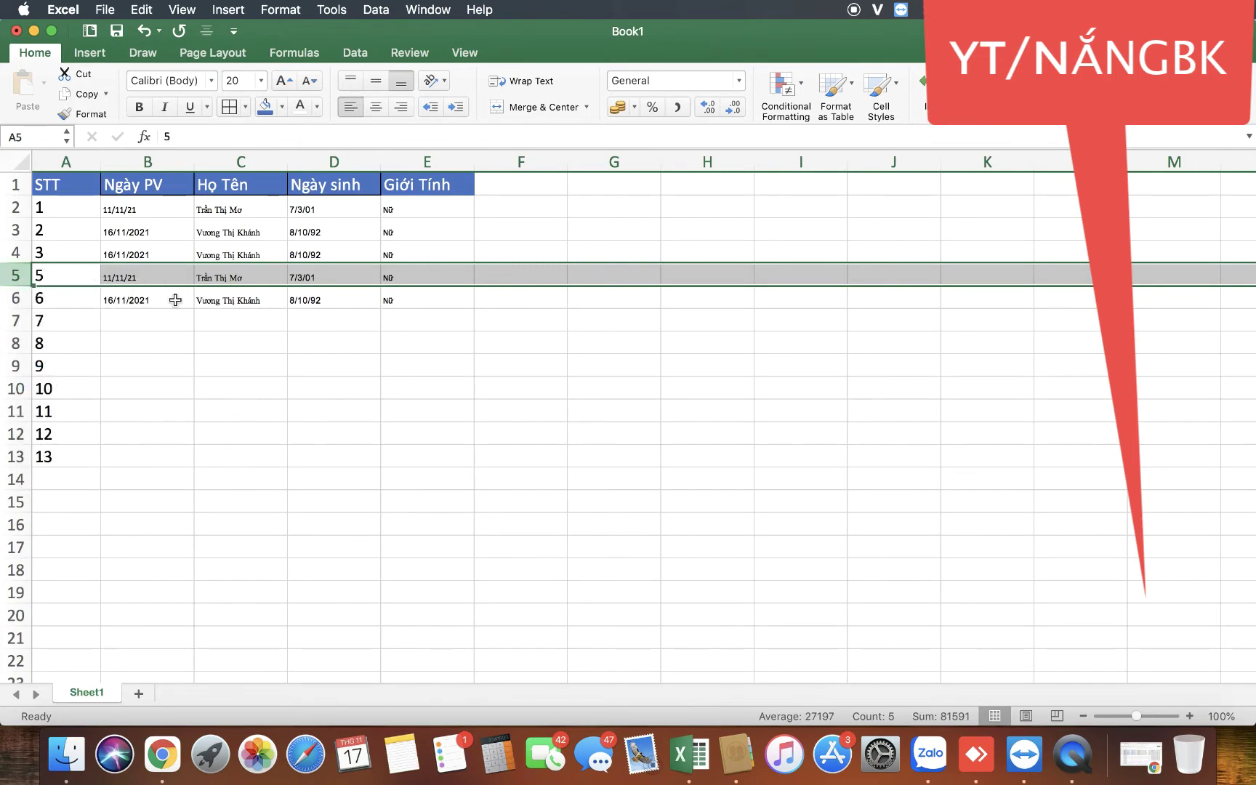
left_click(247, 369)
left_click(74, 226)
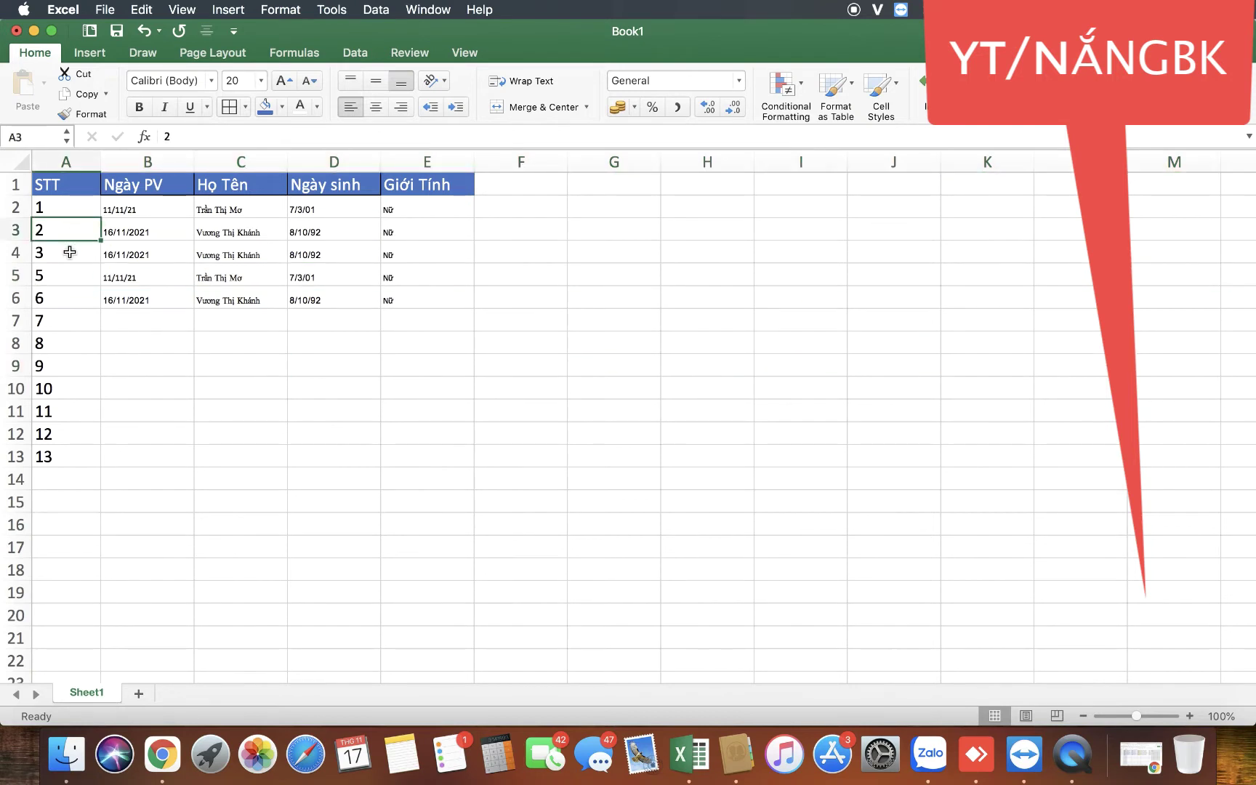
left_click(68, 251)
left_click(65, 275)
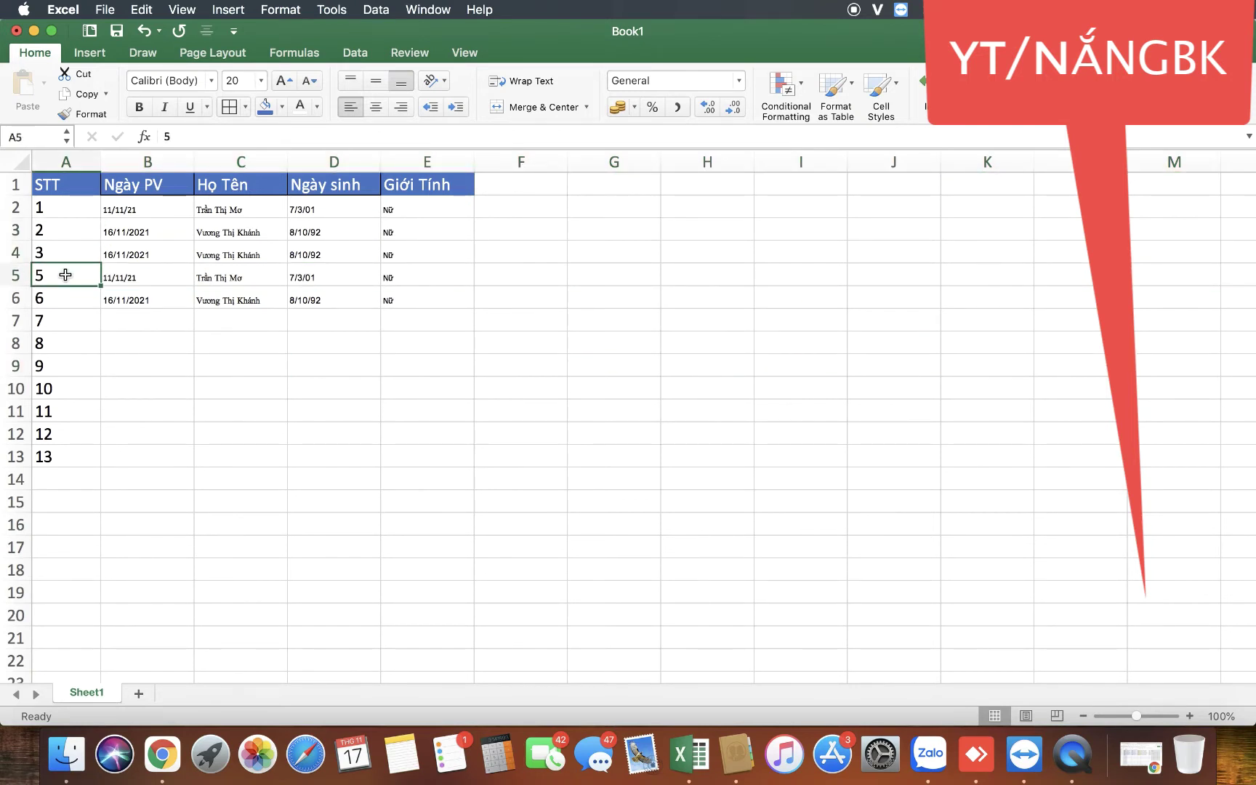
Step: Refill the STT column with 1 to 12 down to row 13
left_click(73, 208)
left_click(79, 233, "shift")
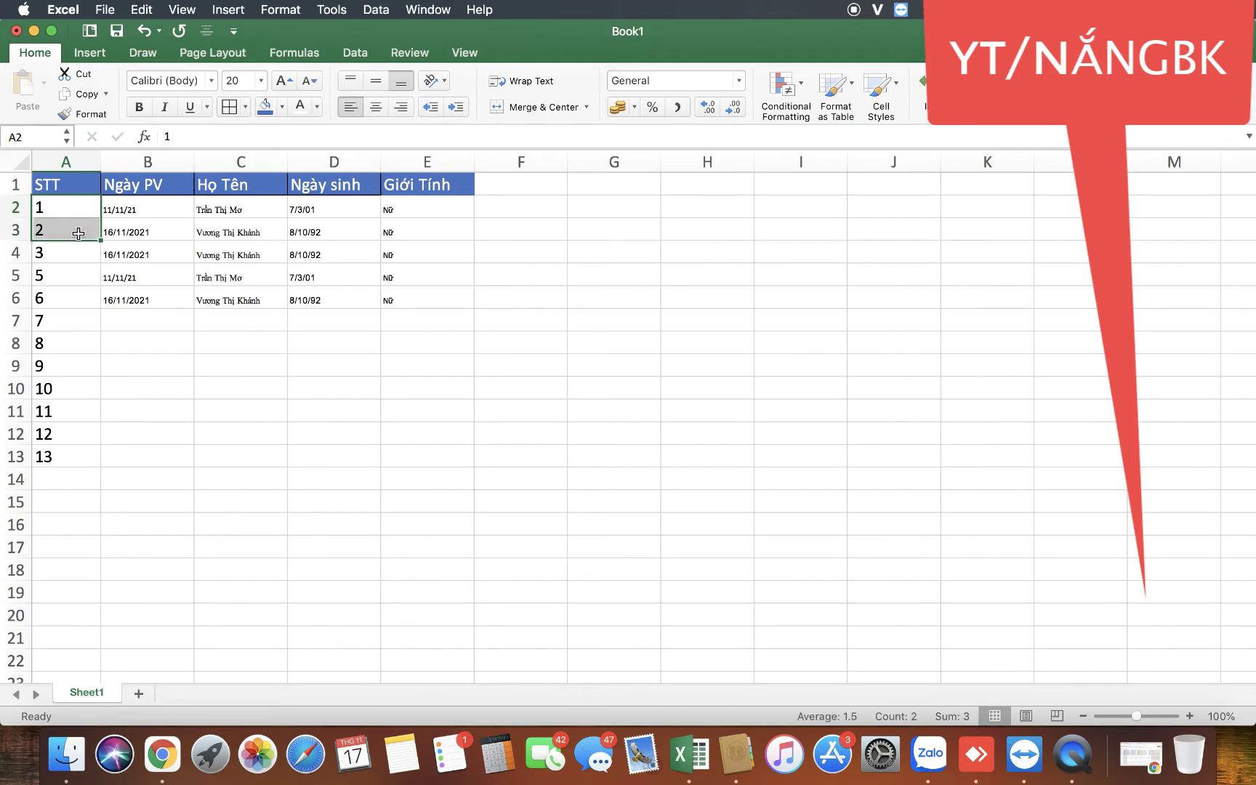
left_click_drag(101, 241, 101, 466)
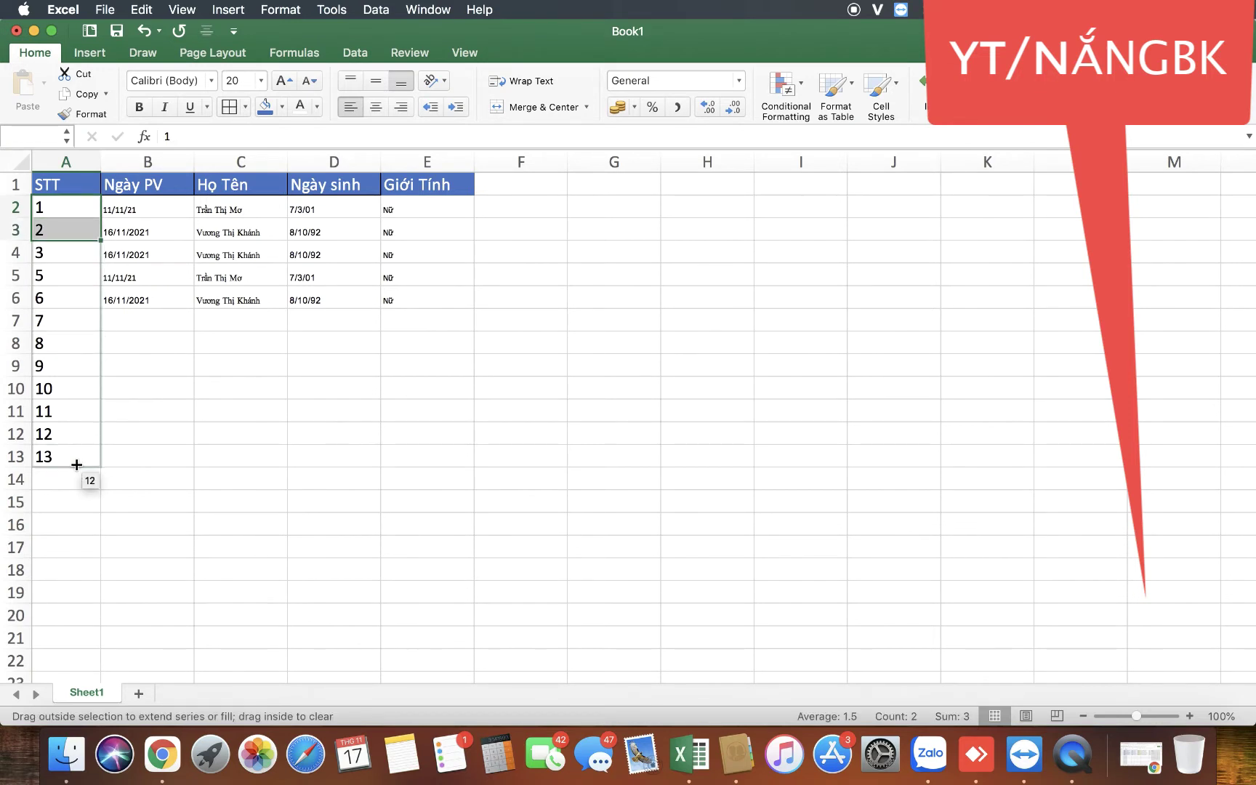
left_click(334, 456)
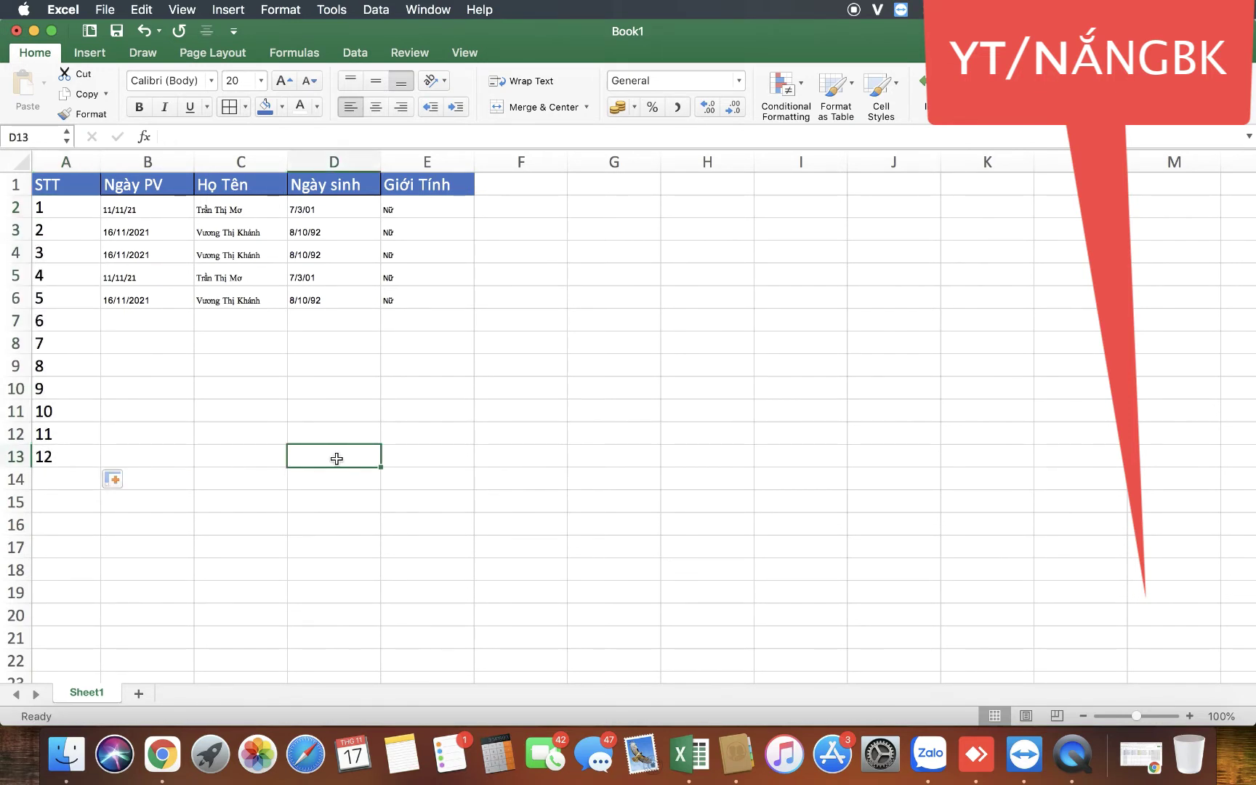
Step: Clear the STT numbers 1 to 12 from A2:A13
left_click(368, 413)
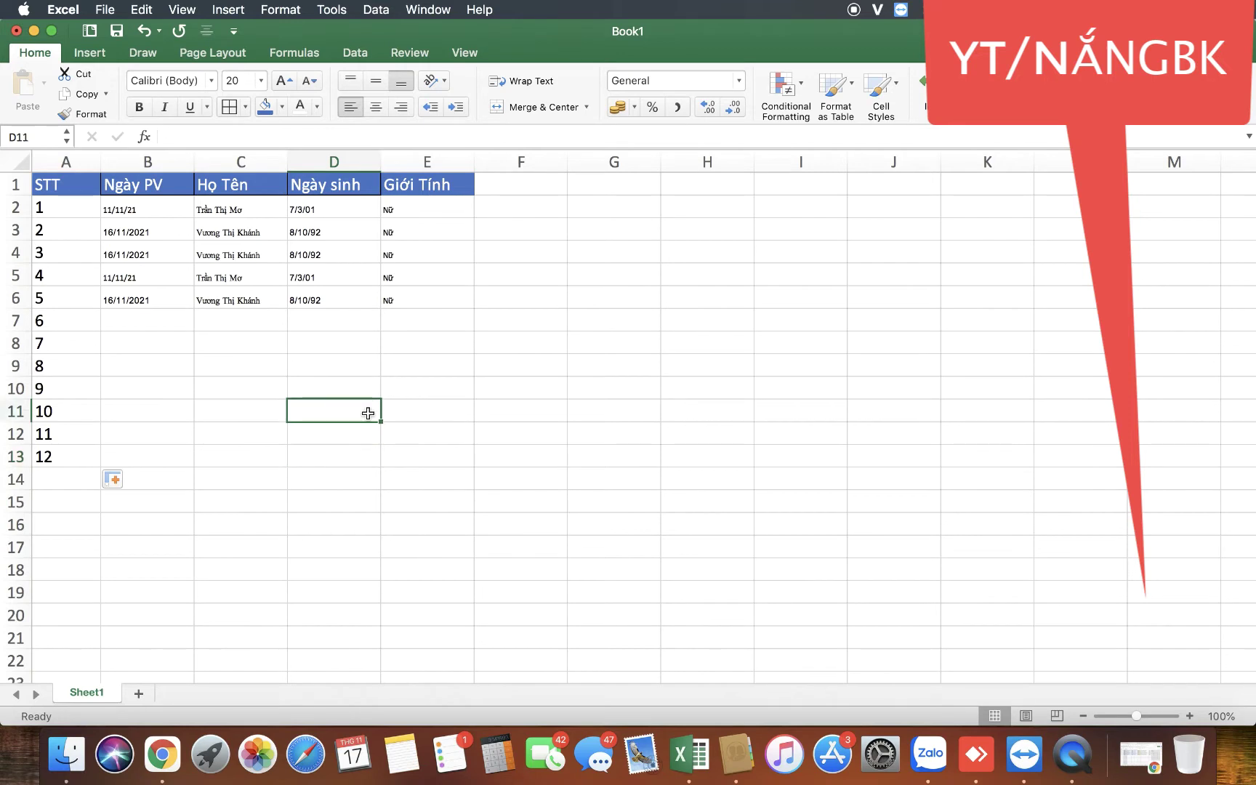
left_click(73, 207)
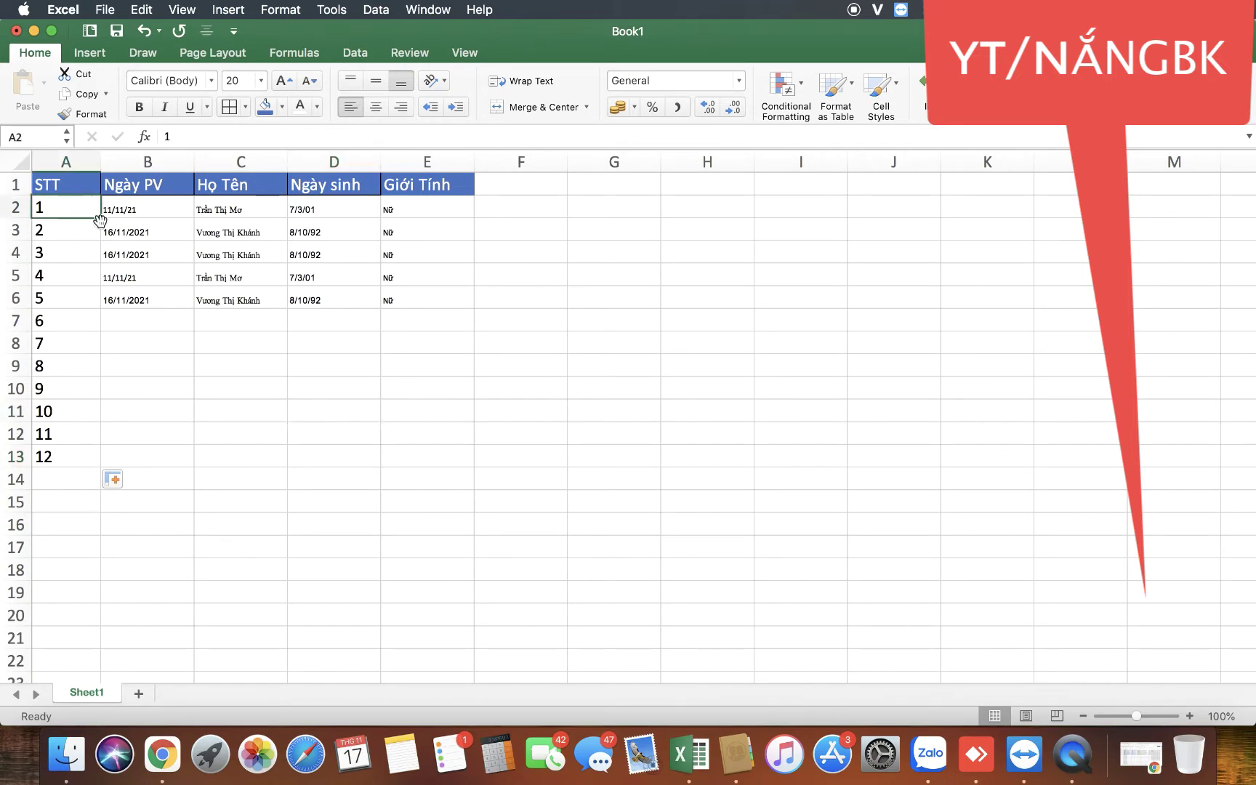
left_click(72, 455, "shift")
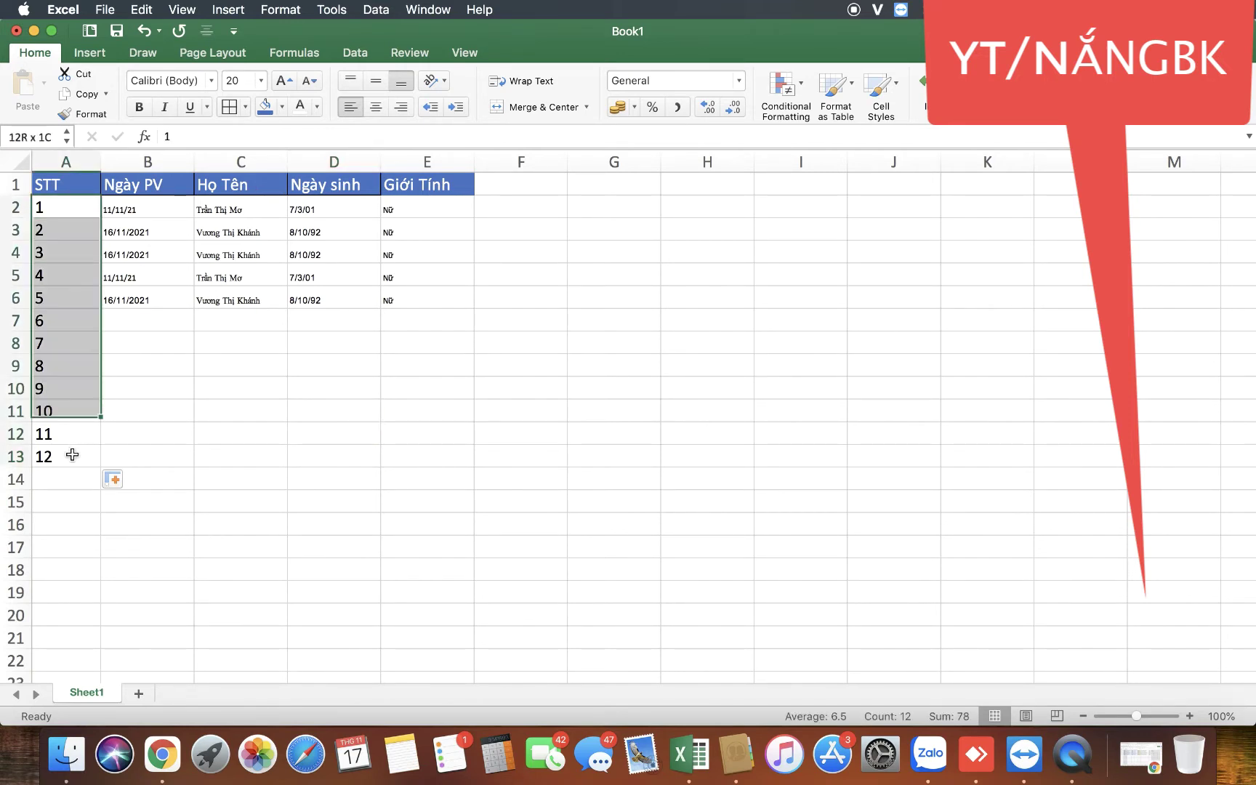
key("Delete")
left_click(143, 456)
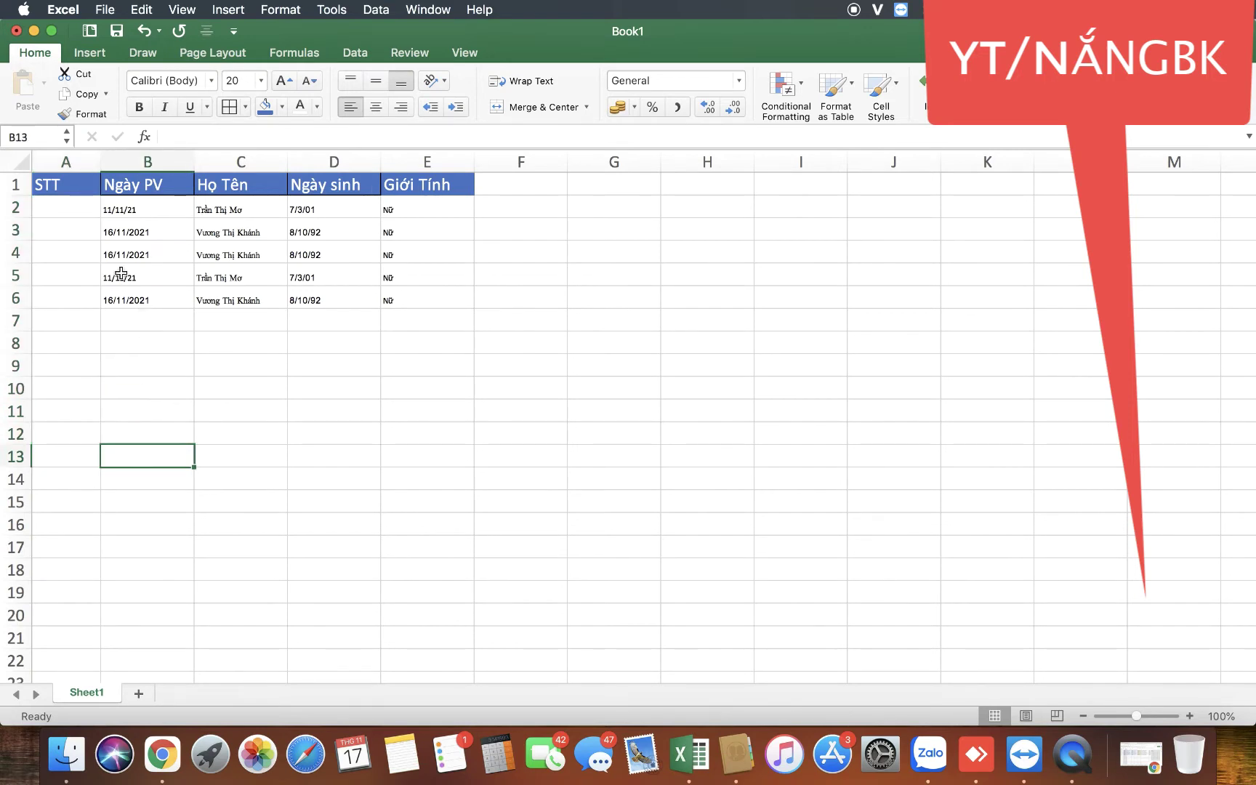
Step: Enter the formula =ROW() in A2 so it displays 2
left_click(76, 211)
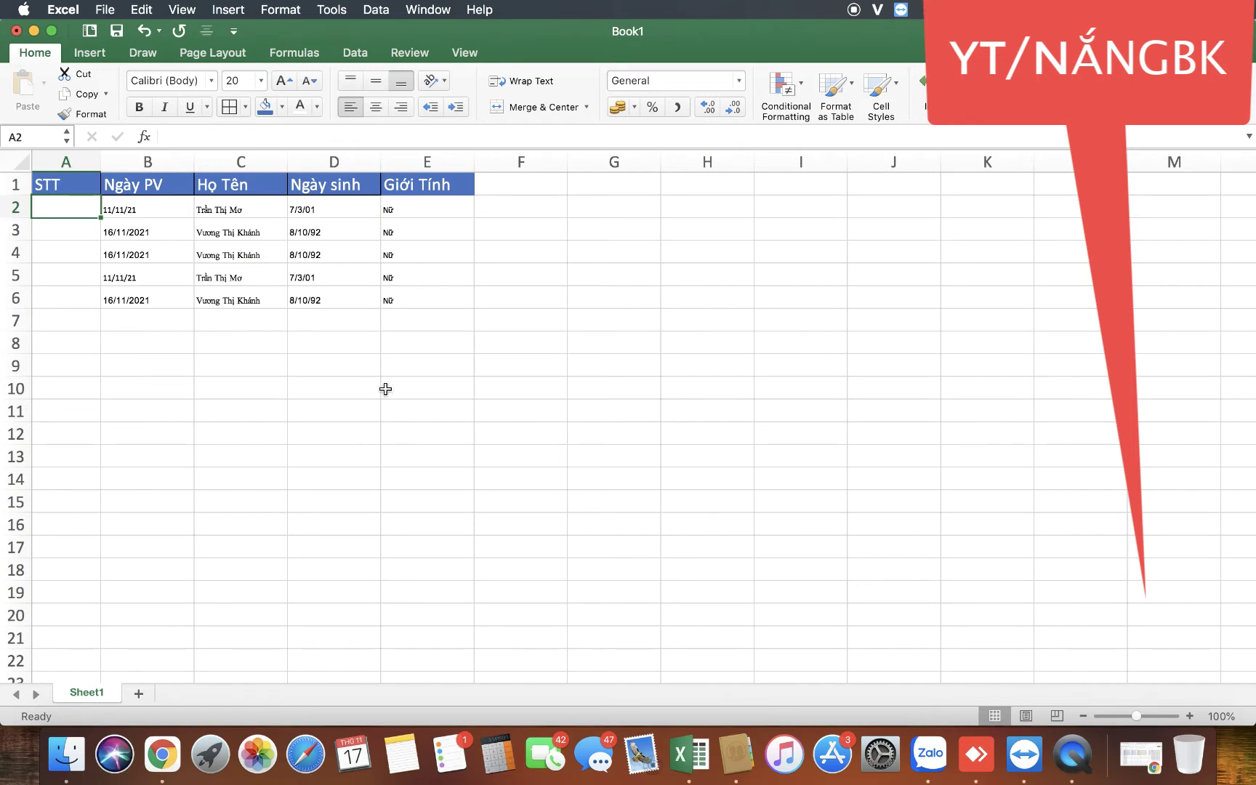
left_click(270, 412)
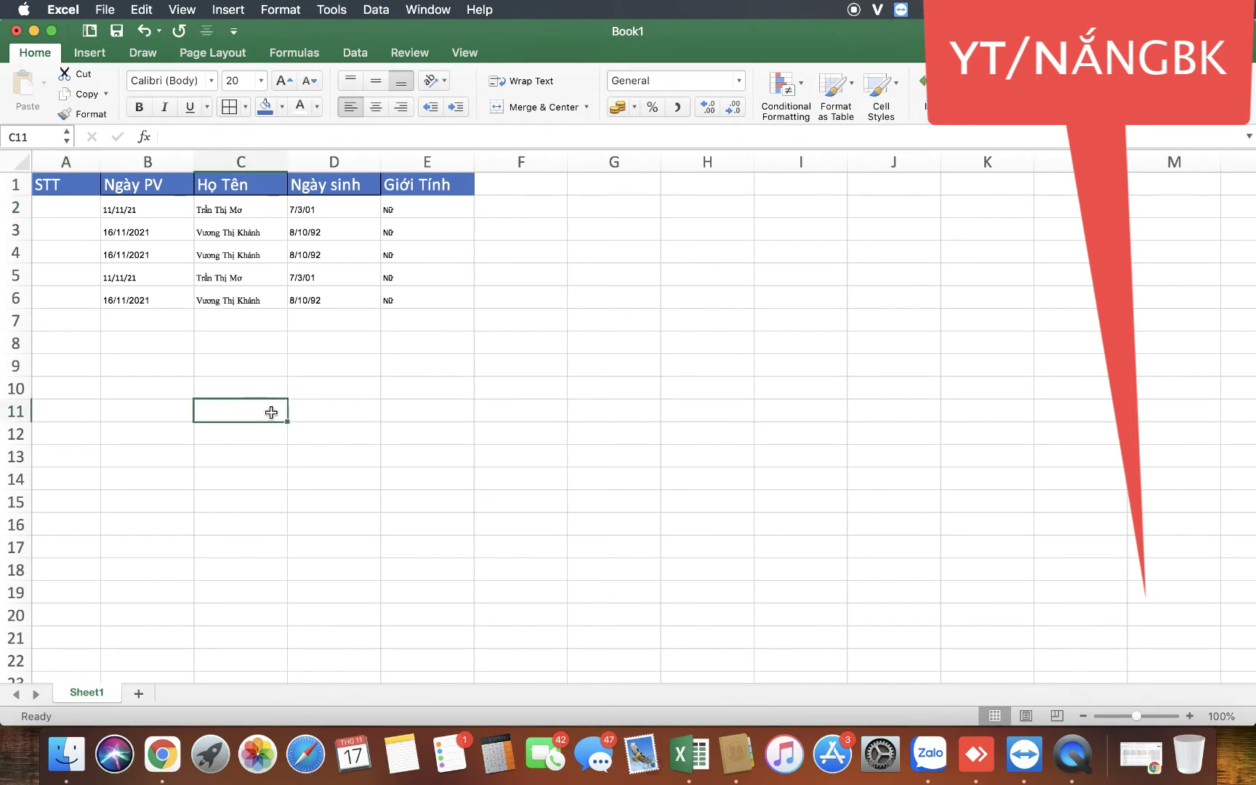
double_click(55, 209)
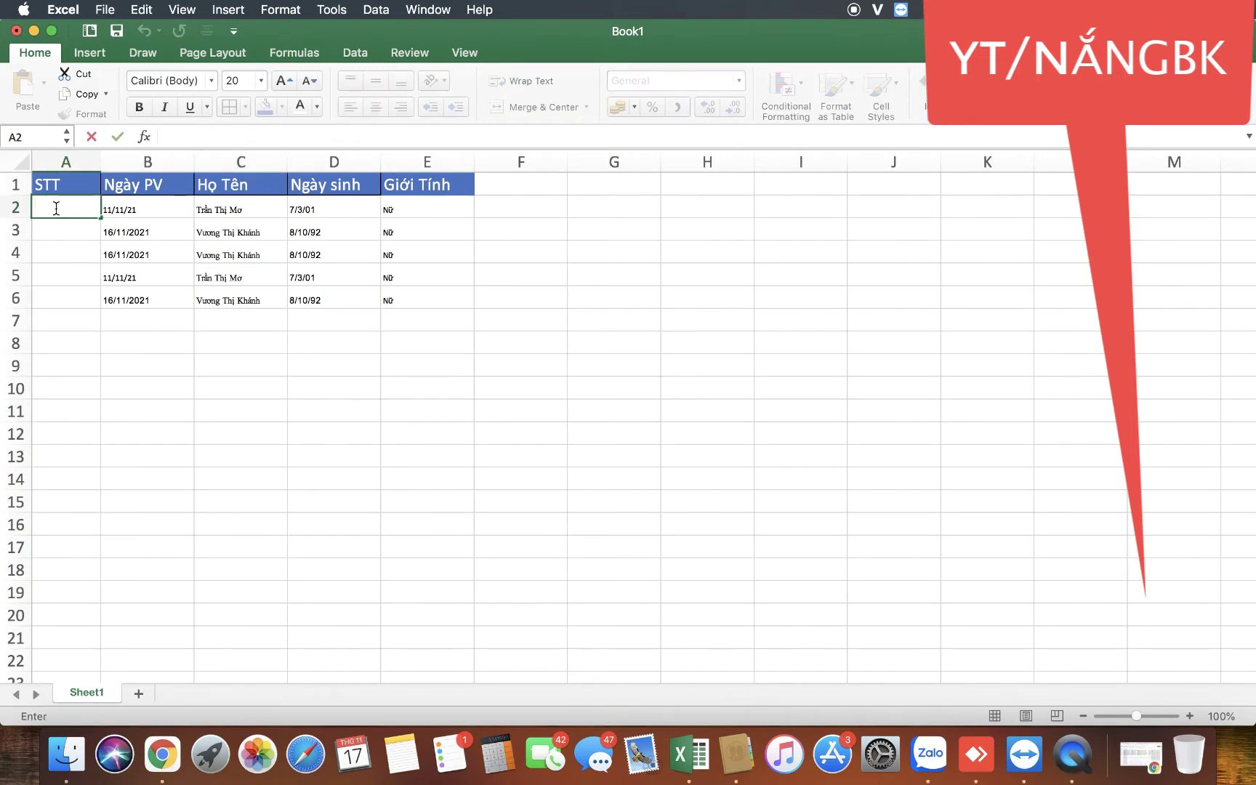
type("=row(")
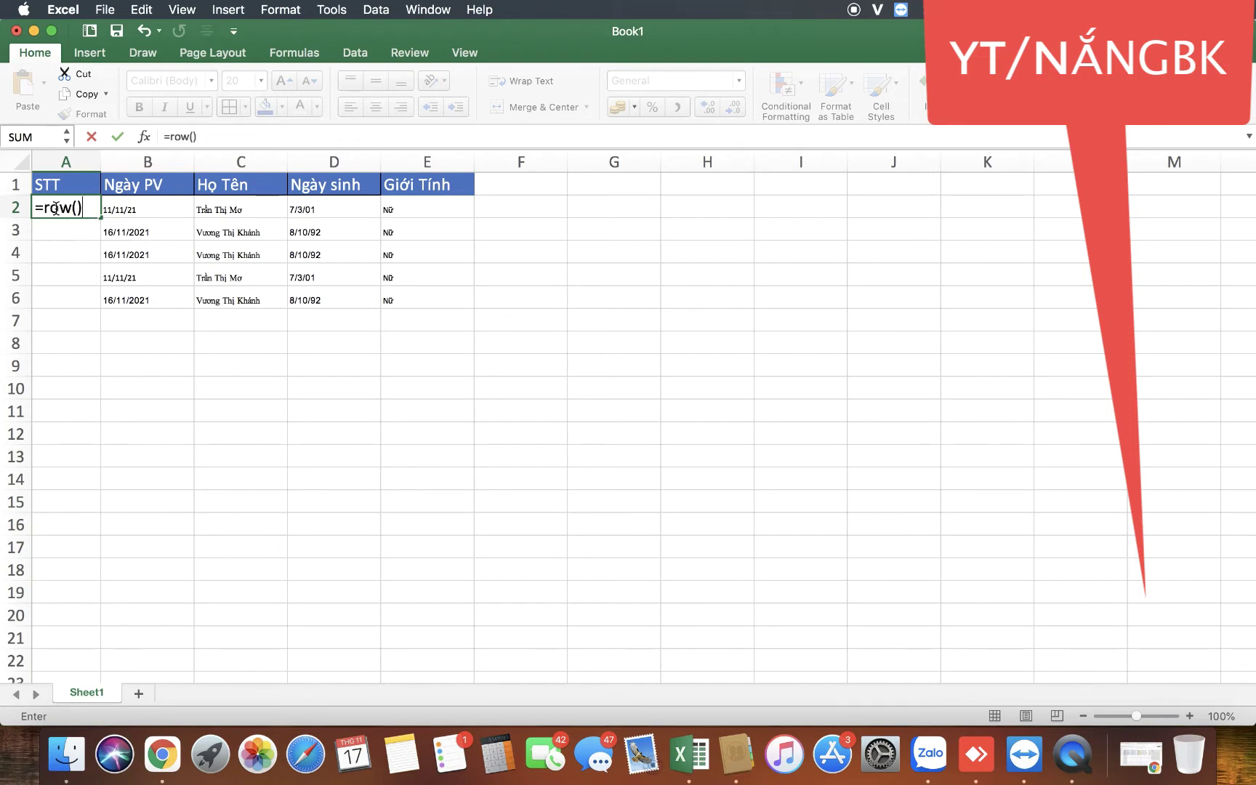
key("Return")
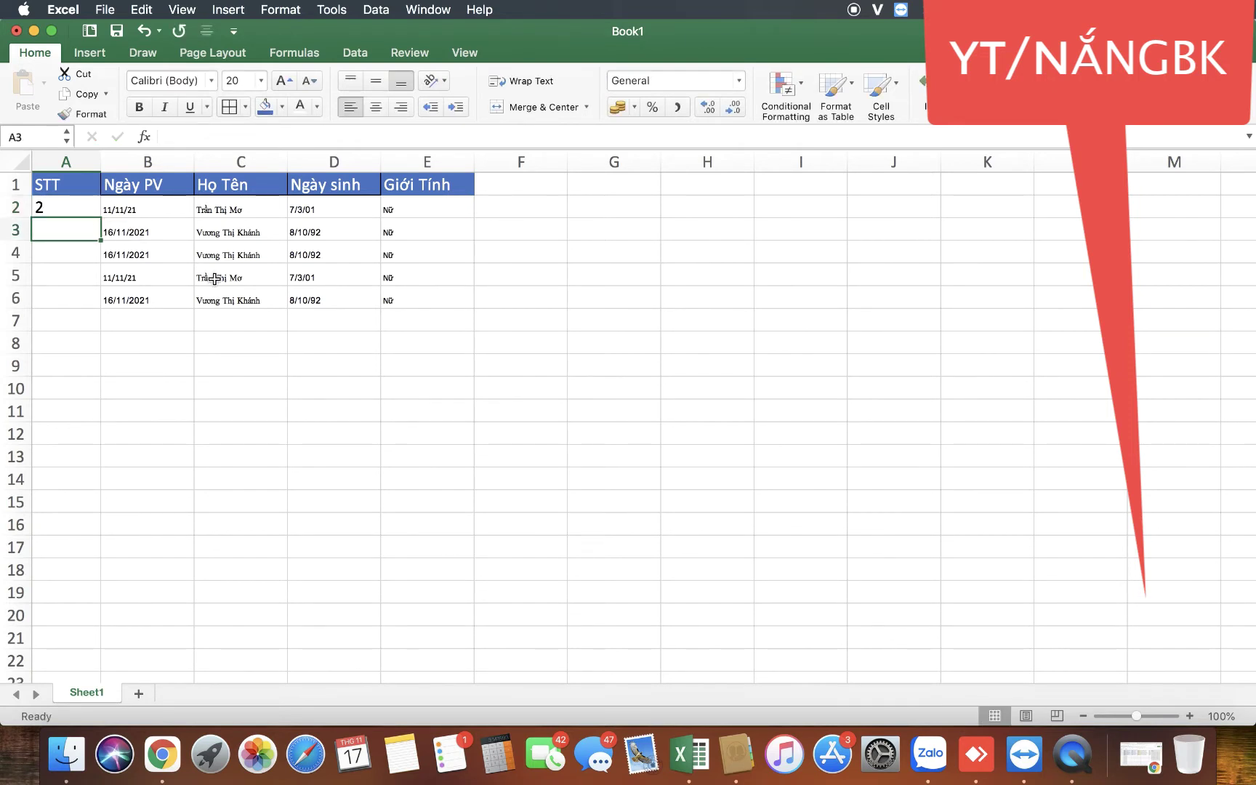
left_click(214, 278)
double_click(58, 208)
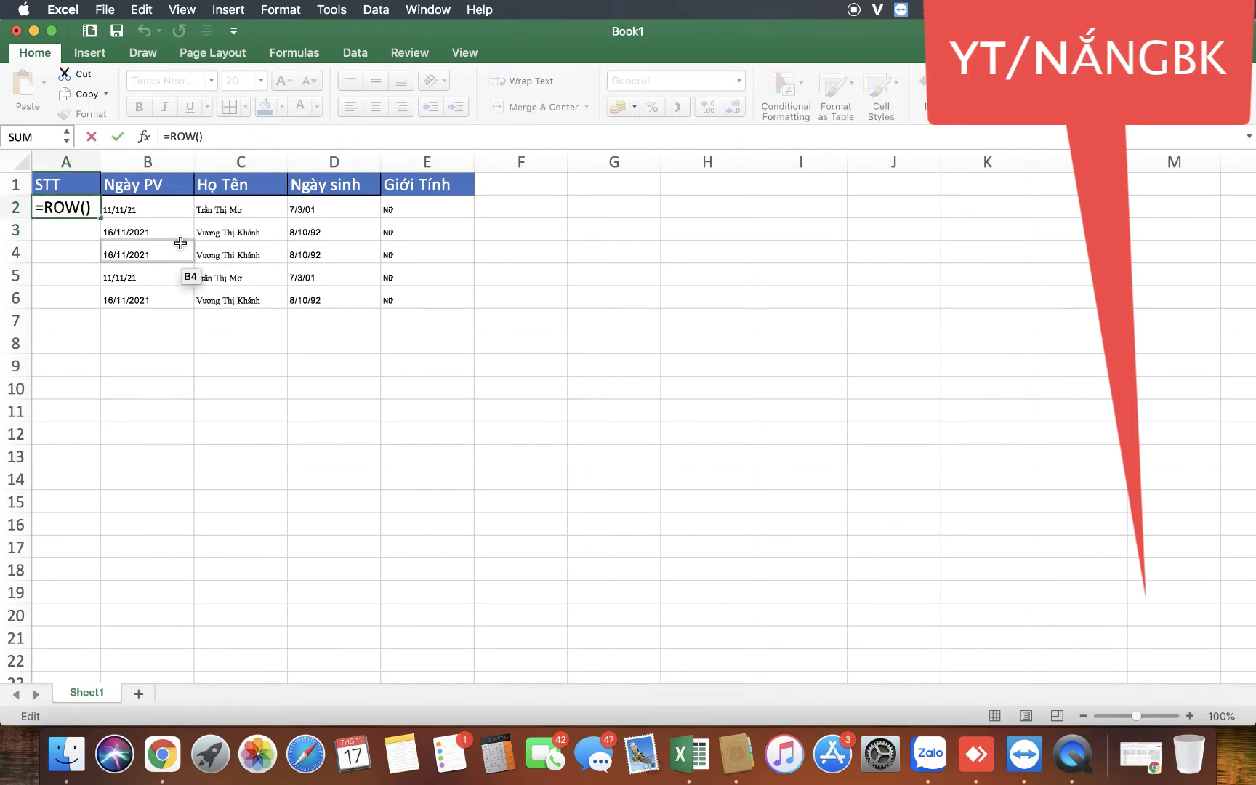
key("Return")
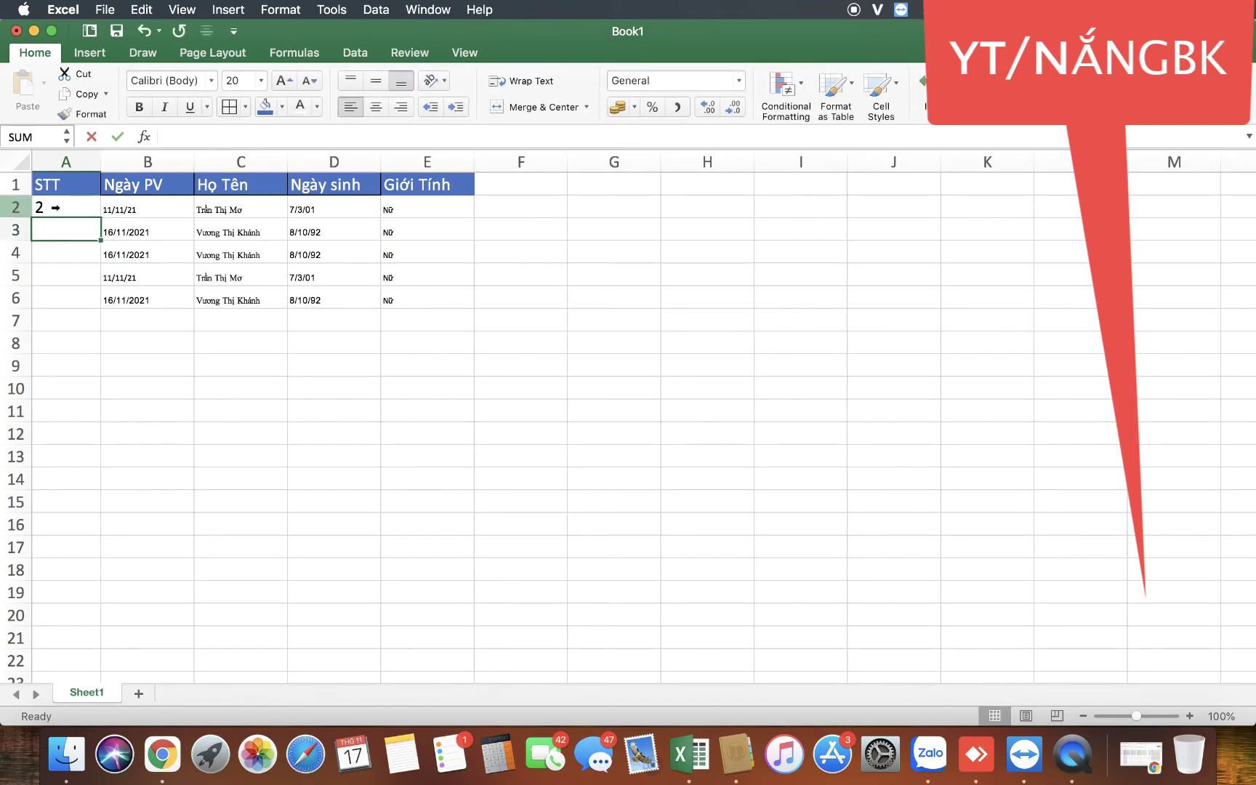
Step: Recheck the =ROW() formula in A2 against row 2, leaving it unchanged
left_click(58, 208)
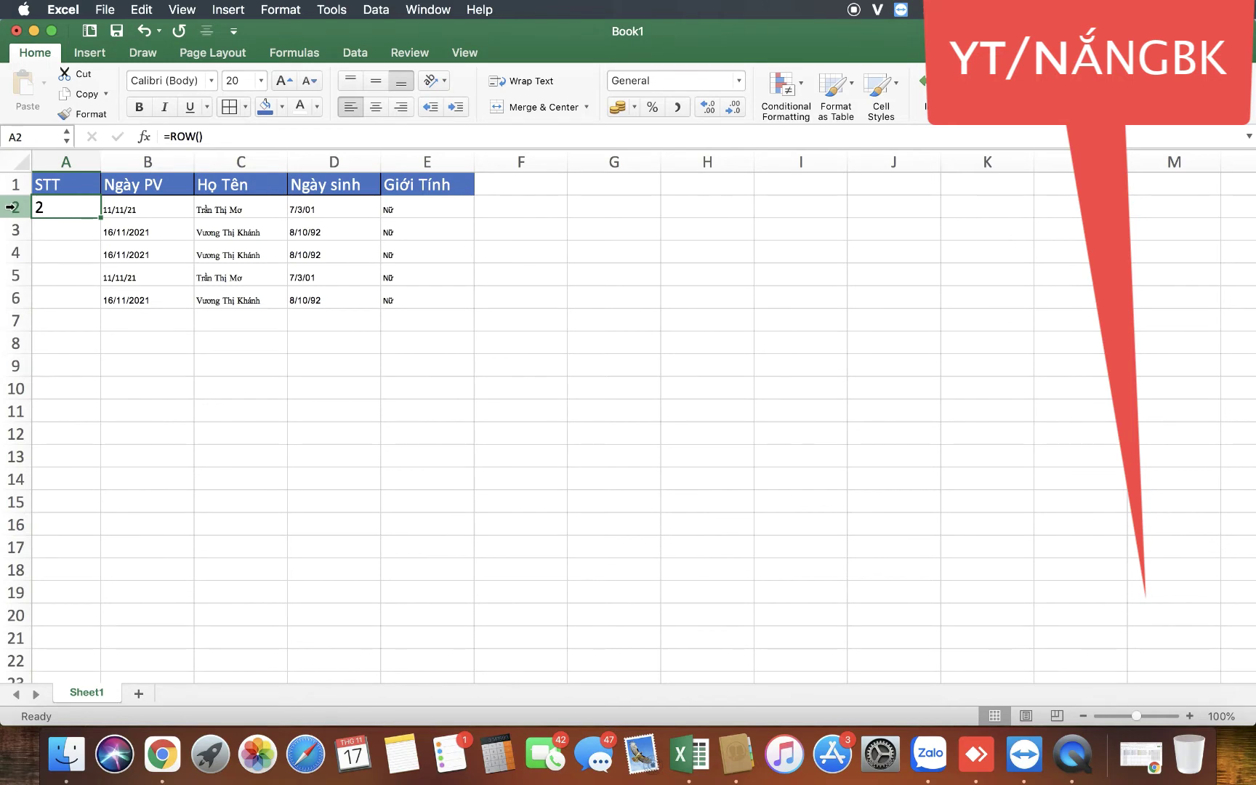
left_click(12, 207)
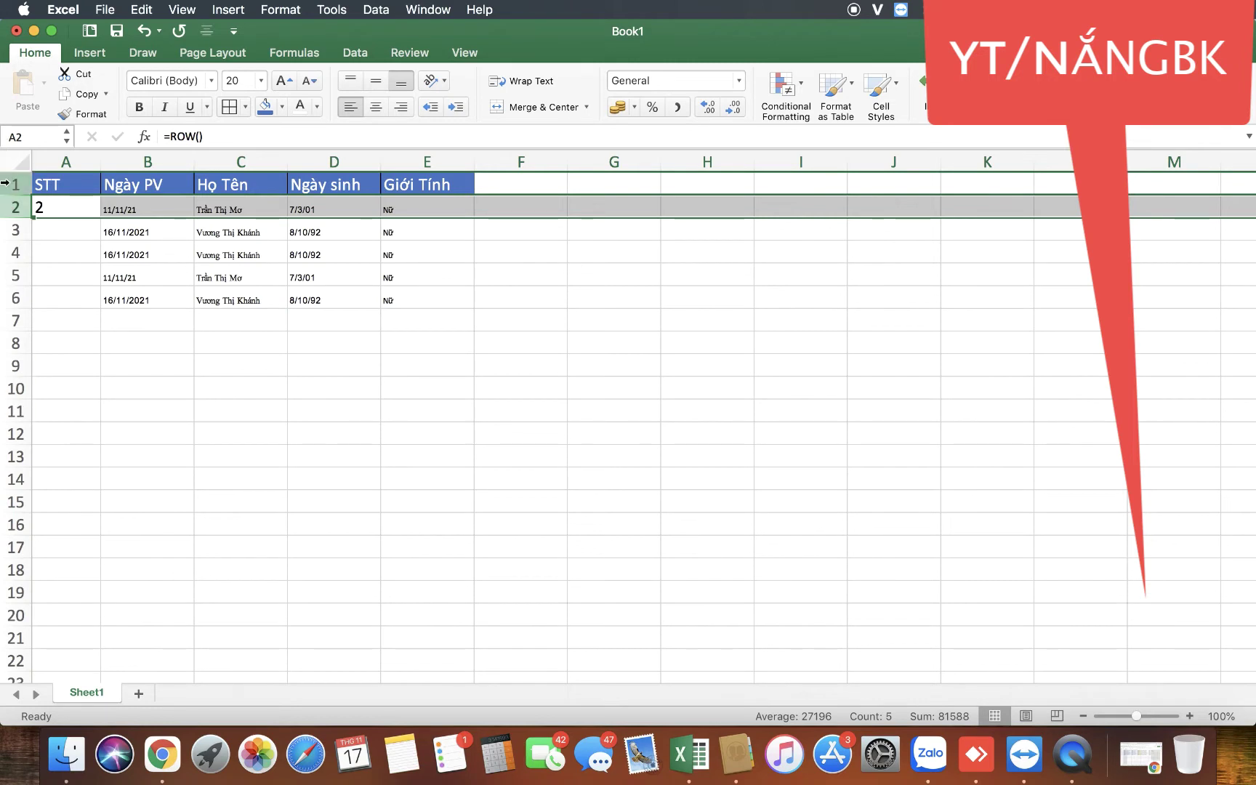
double_click(70, 206)
key("Return")
left_click(70, 211)
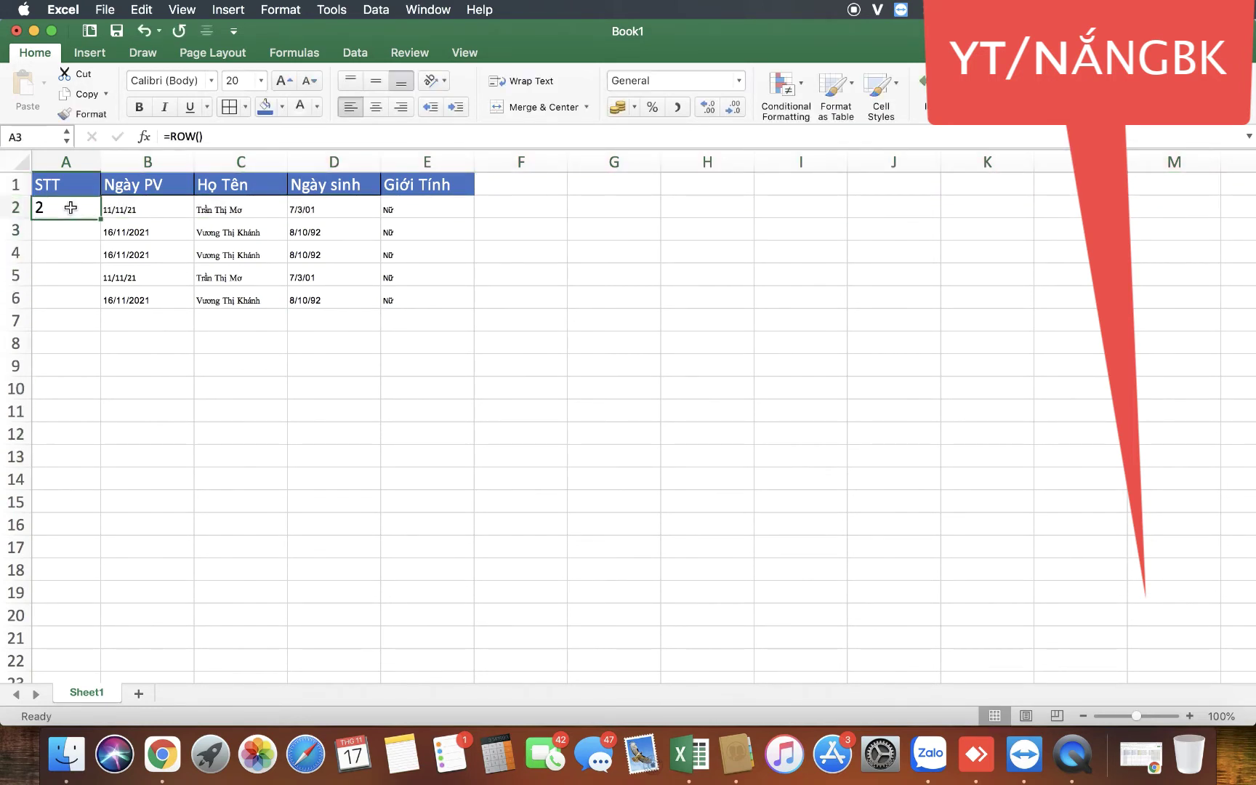
left_click(282, 383)
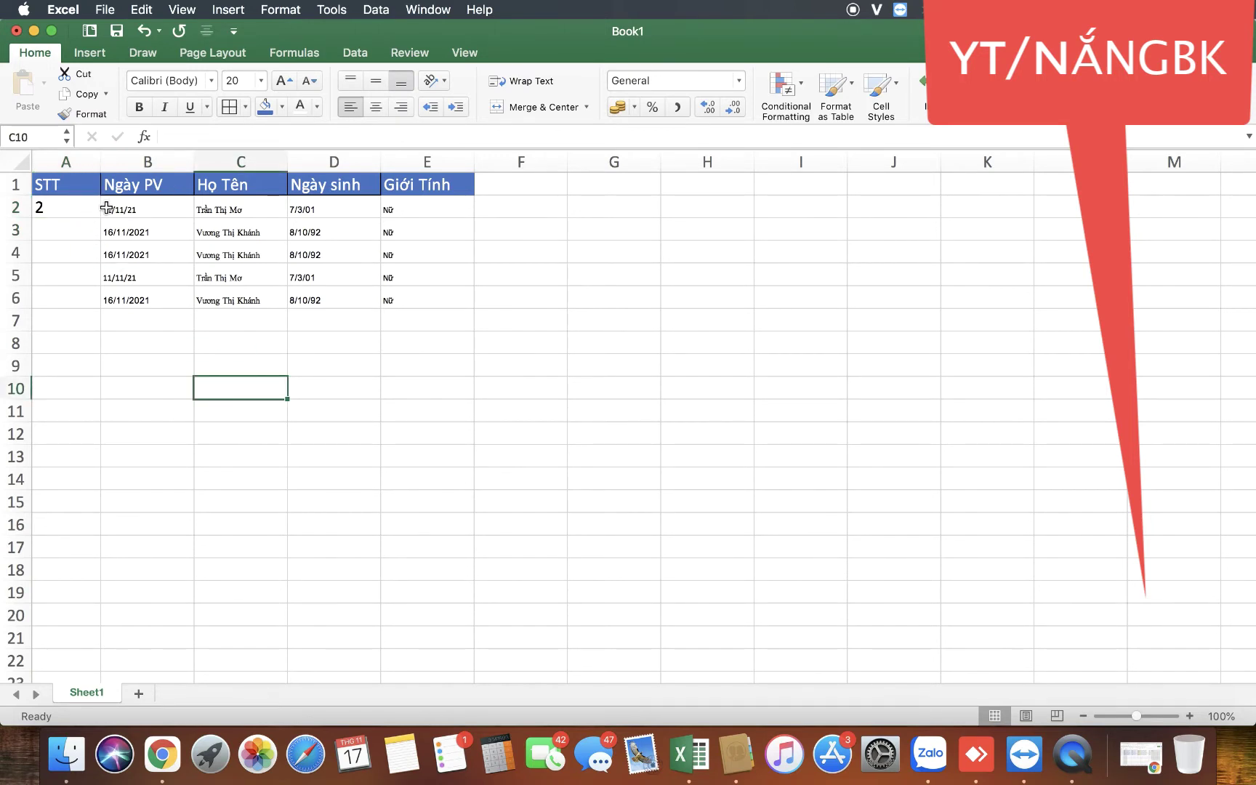
left_click(143, 206)
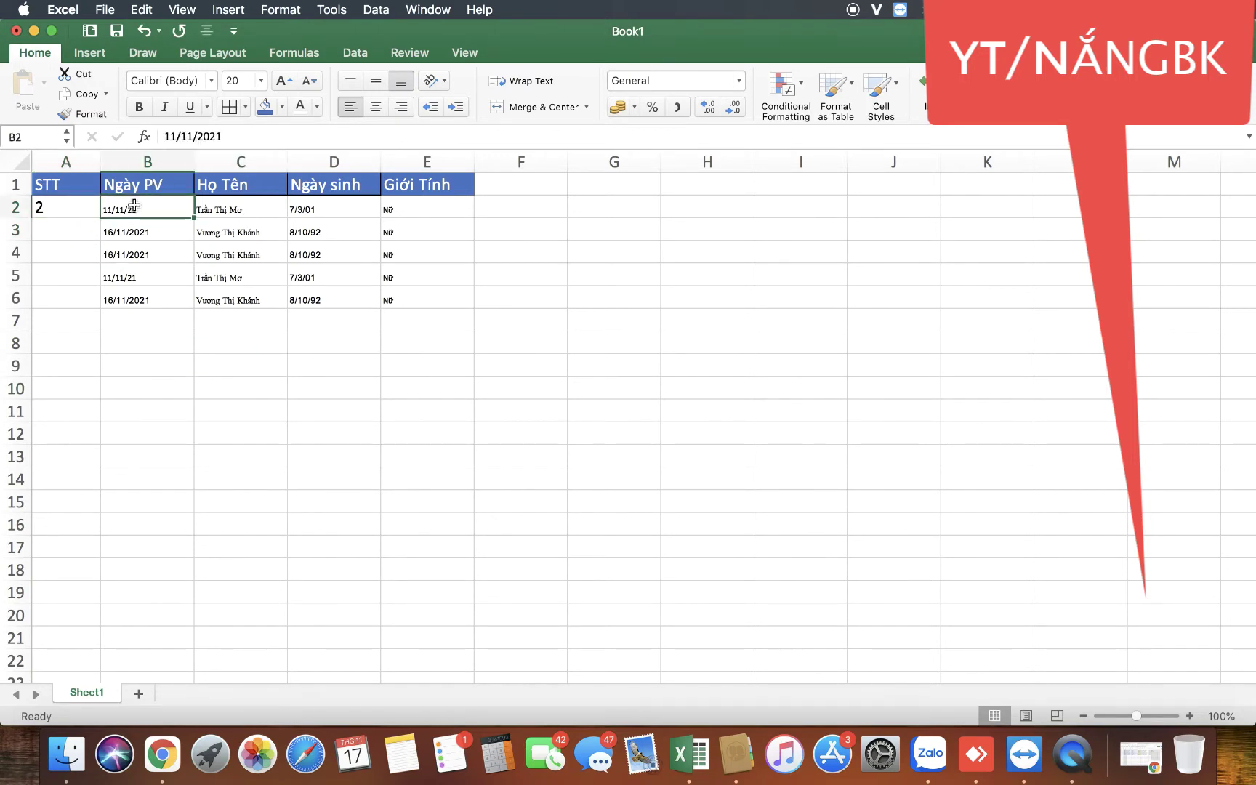
left_click(74, 206)
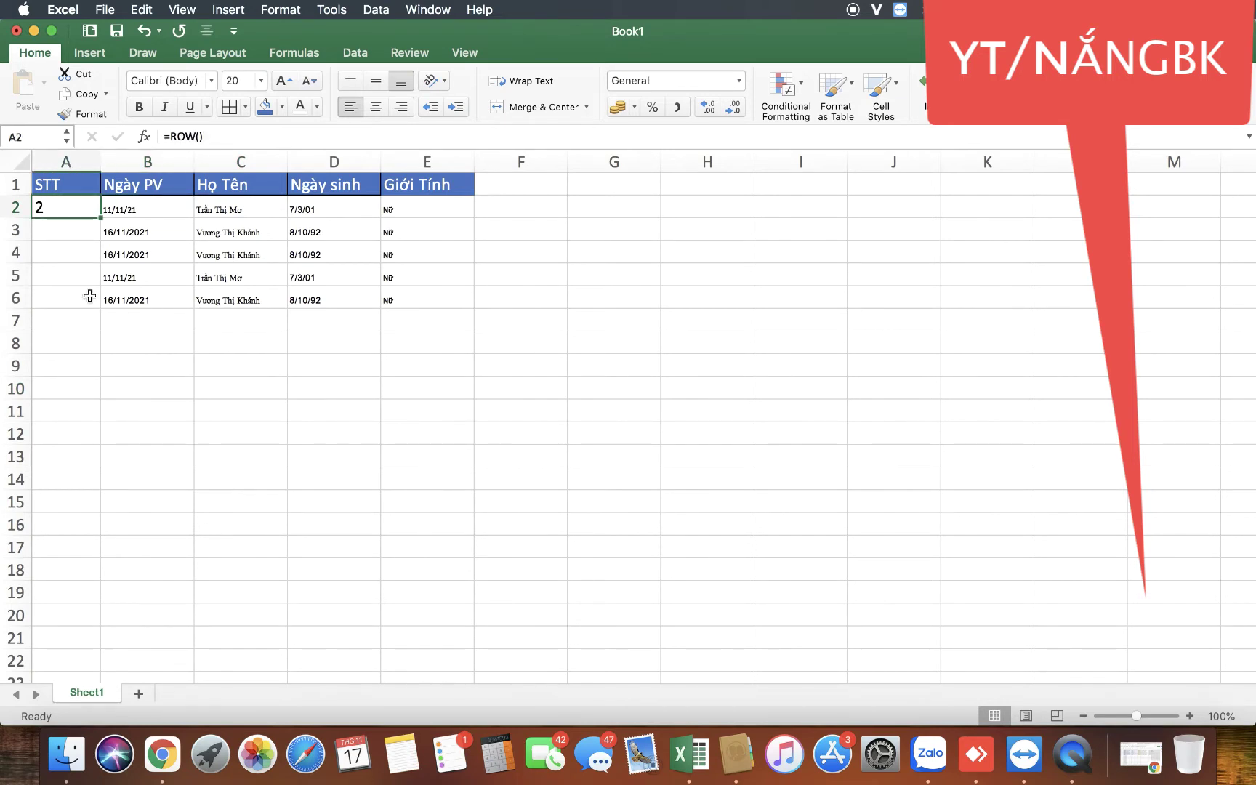
double_click(73, 211)
left_click(217, 325)
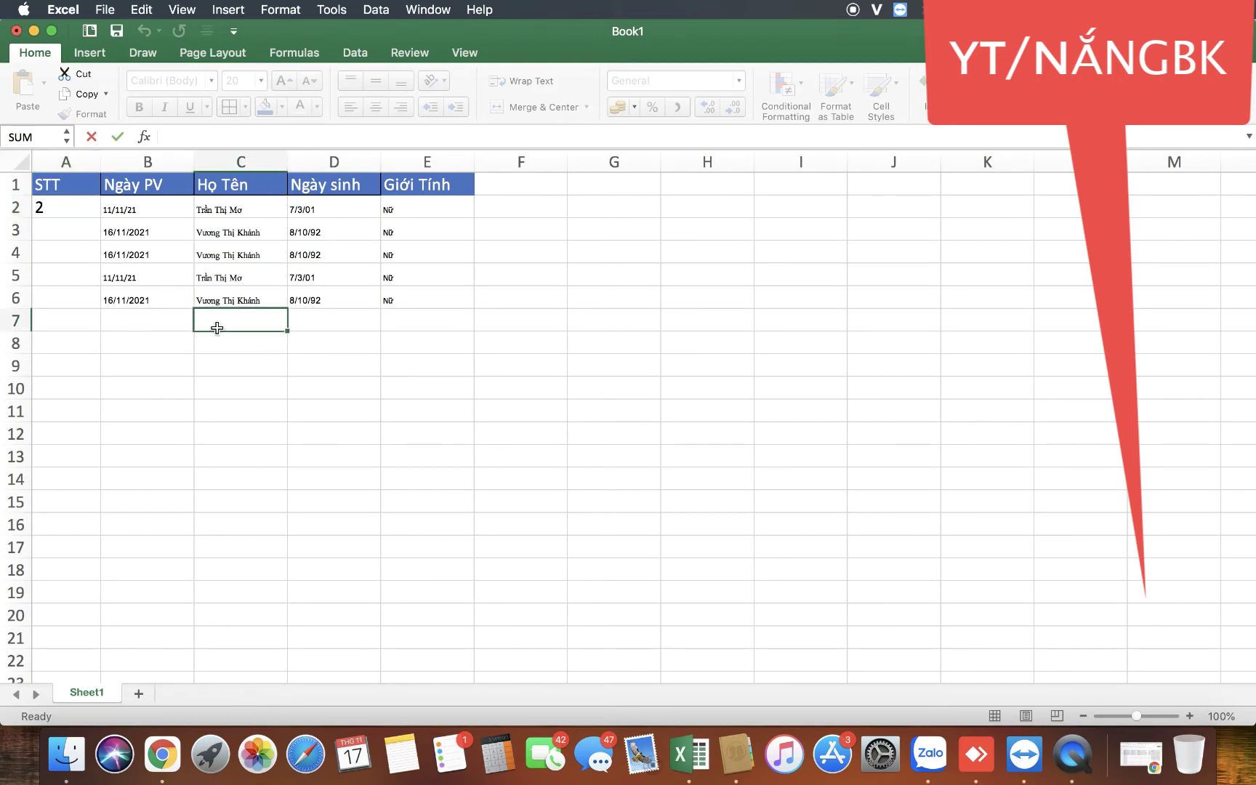
double_click(63, 208)
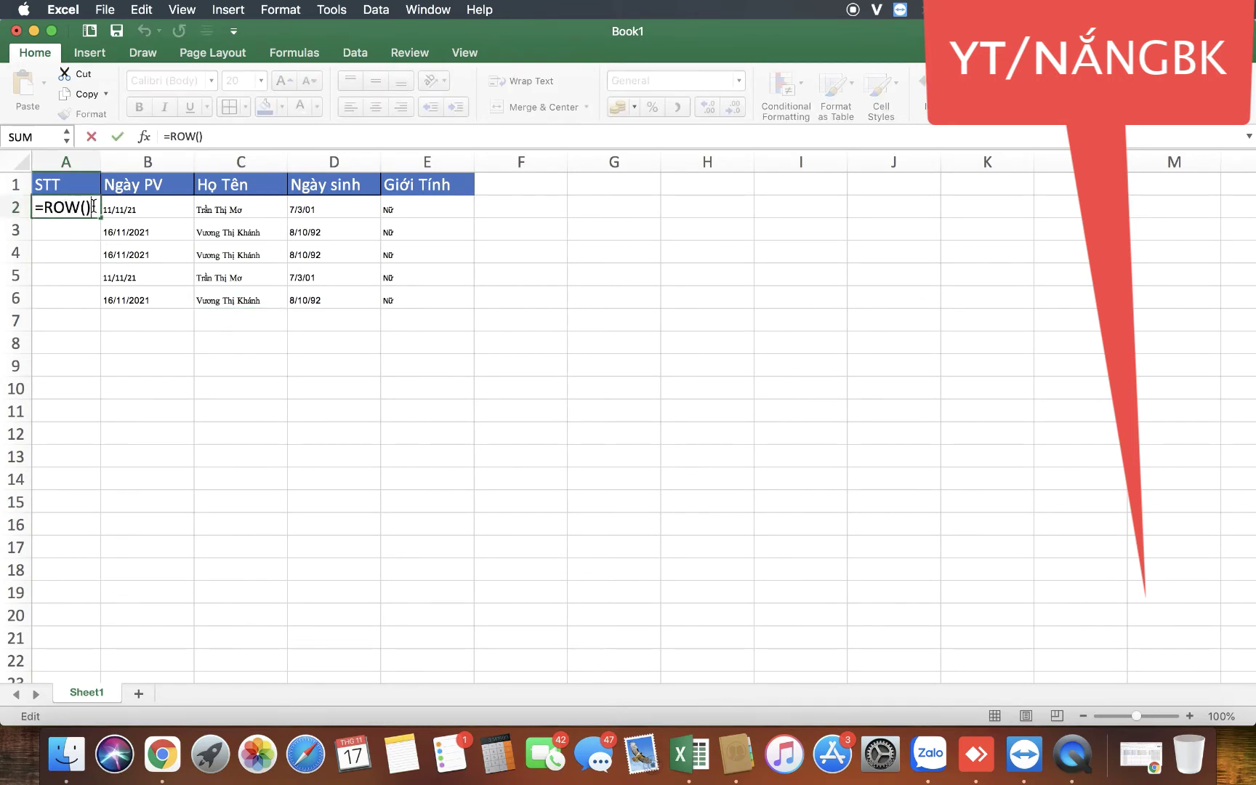
key("Return")
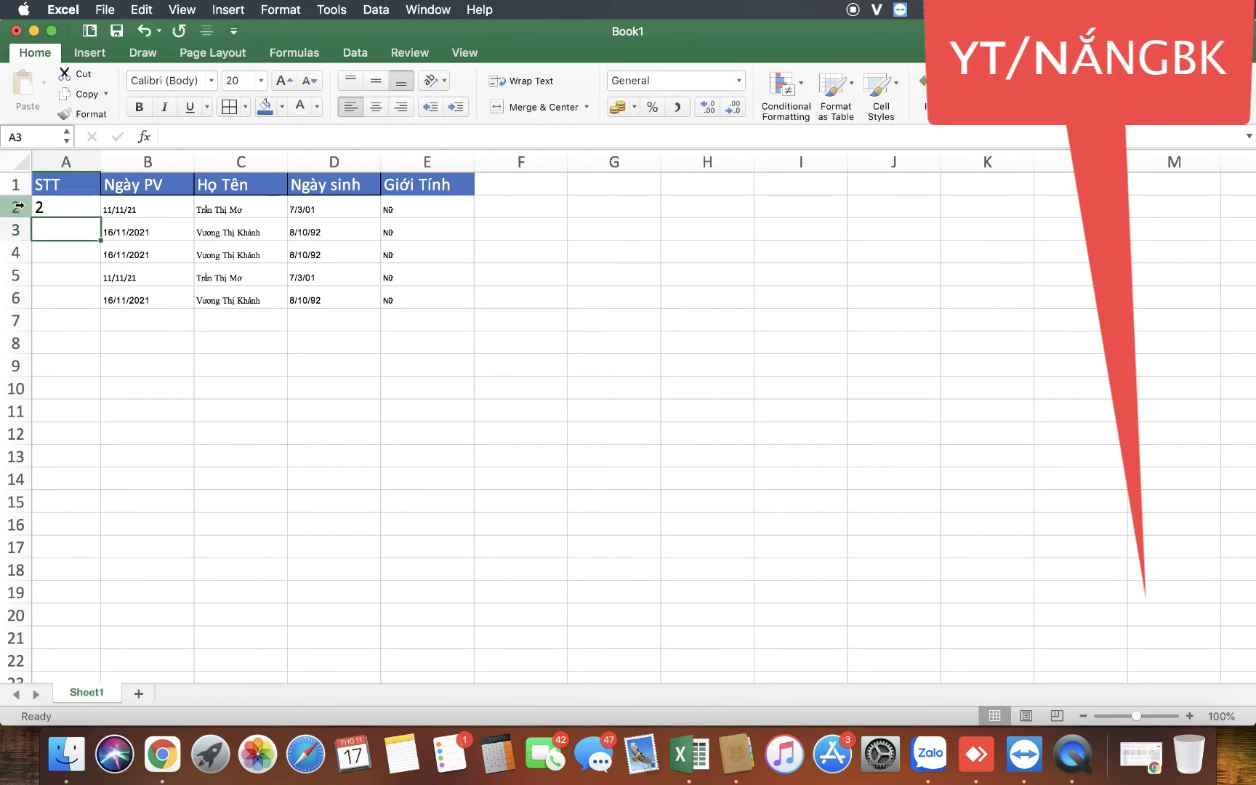
Step: Change A2 to =ROW()-1 and fill it down to A15, numbering 1 to 14
left_click(64, 209)
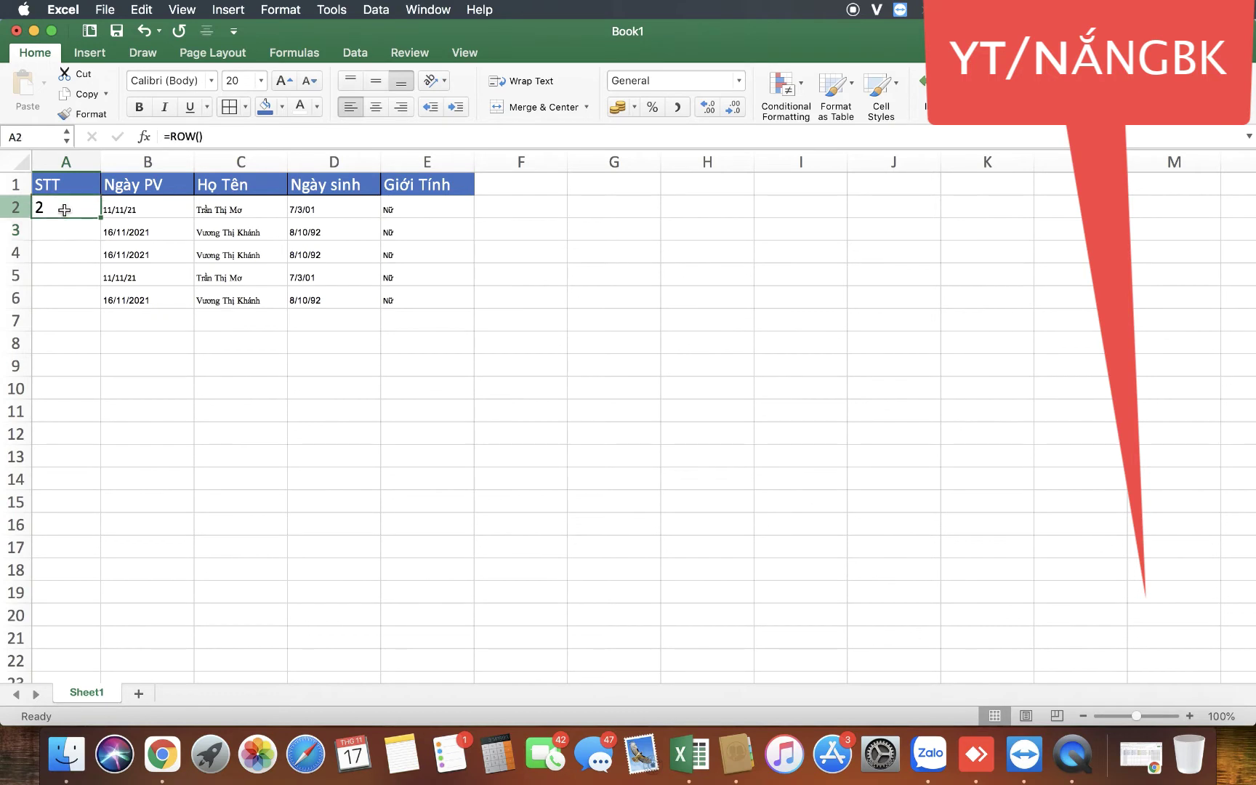
double_click(64, 209)
type("-")
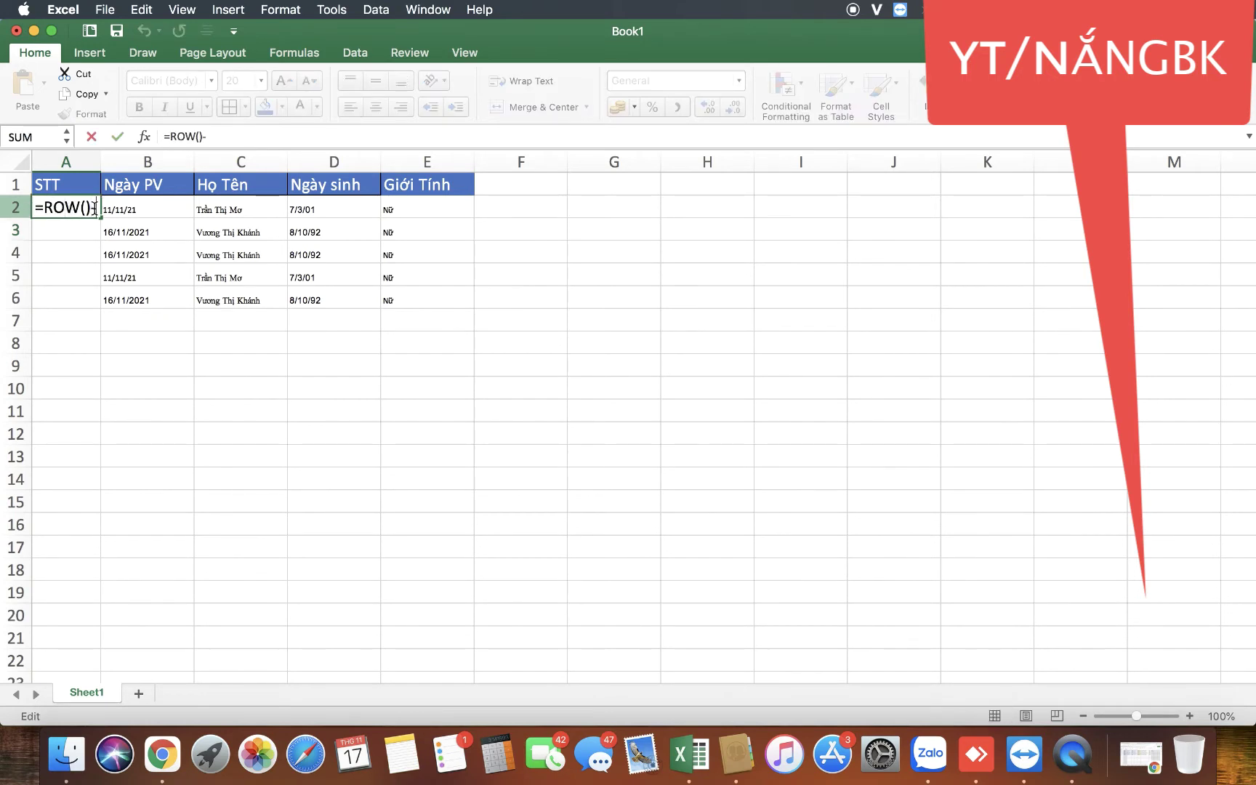
type("1")
key("Return")
left_click(79, 211)
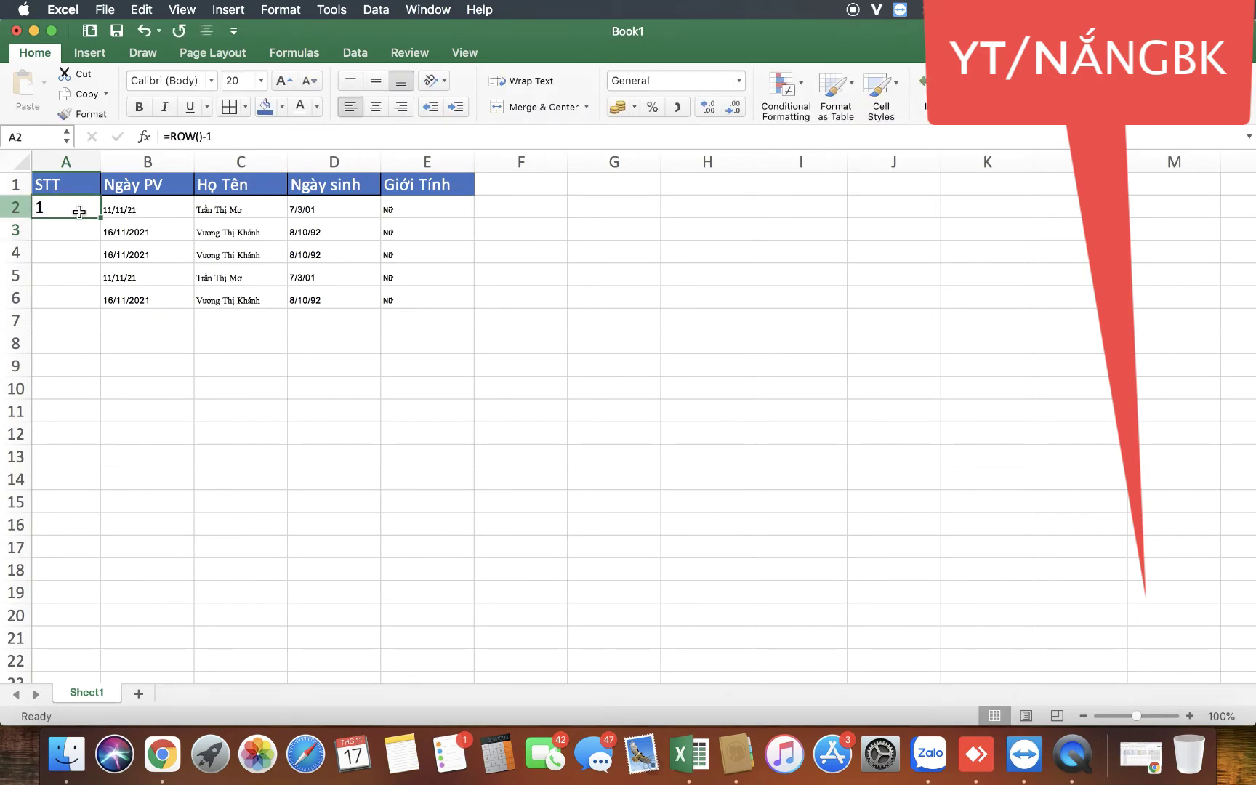
left_click_drag(99, 216, 96, 501)
left_click(279, 500)
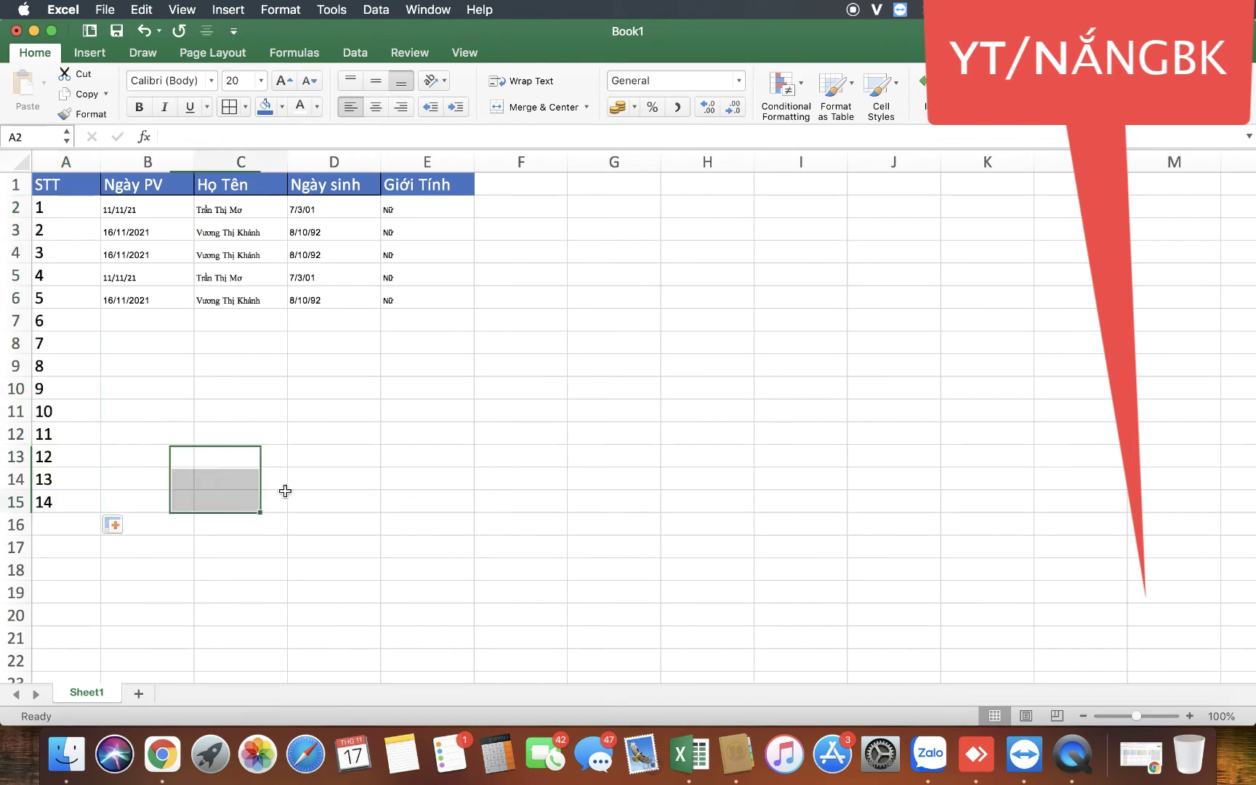
left_click(88, 231)
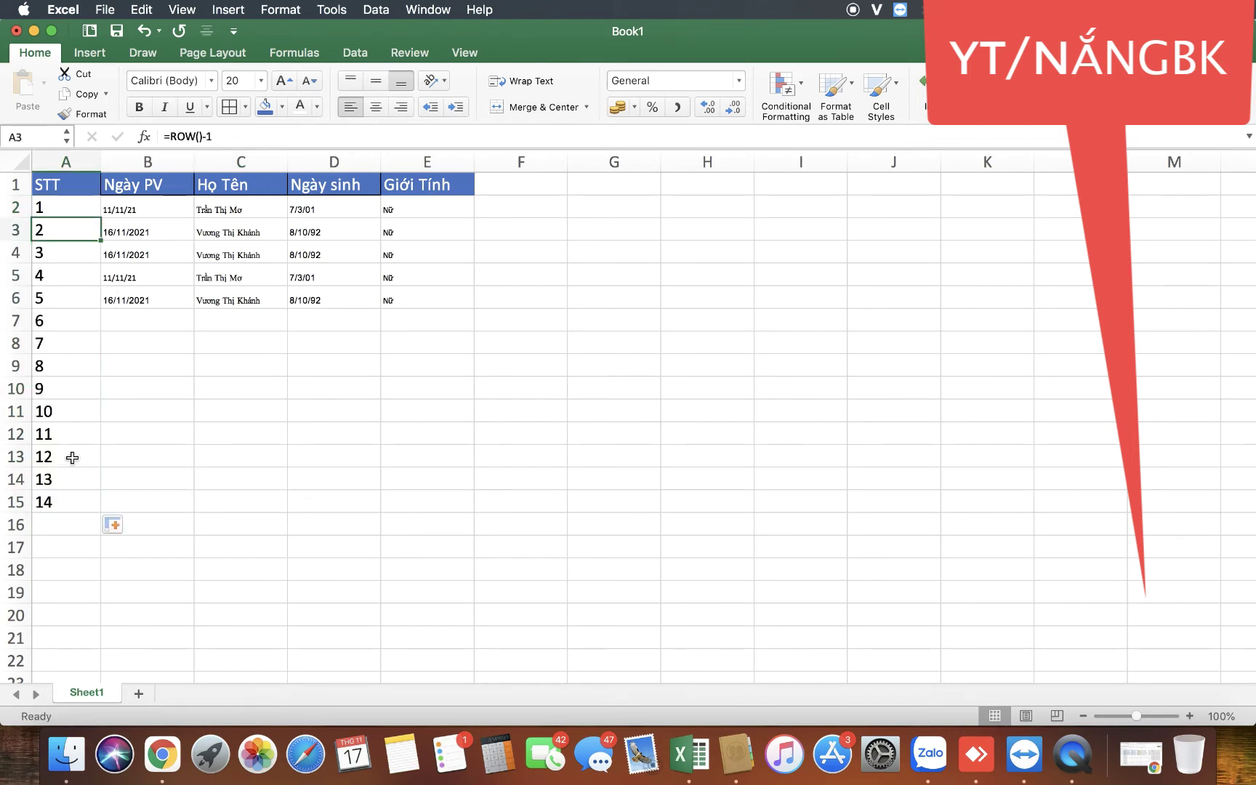
Step: Inspect the formula-based STT numbers down column A
left_click(91, 210)
left_click(72, 247)
left_click(69, 276)
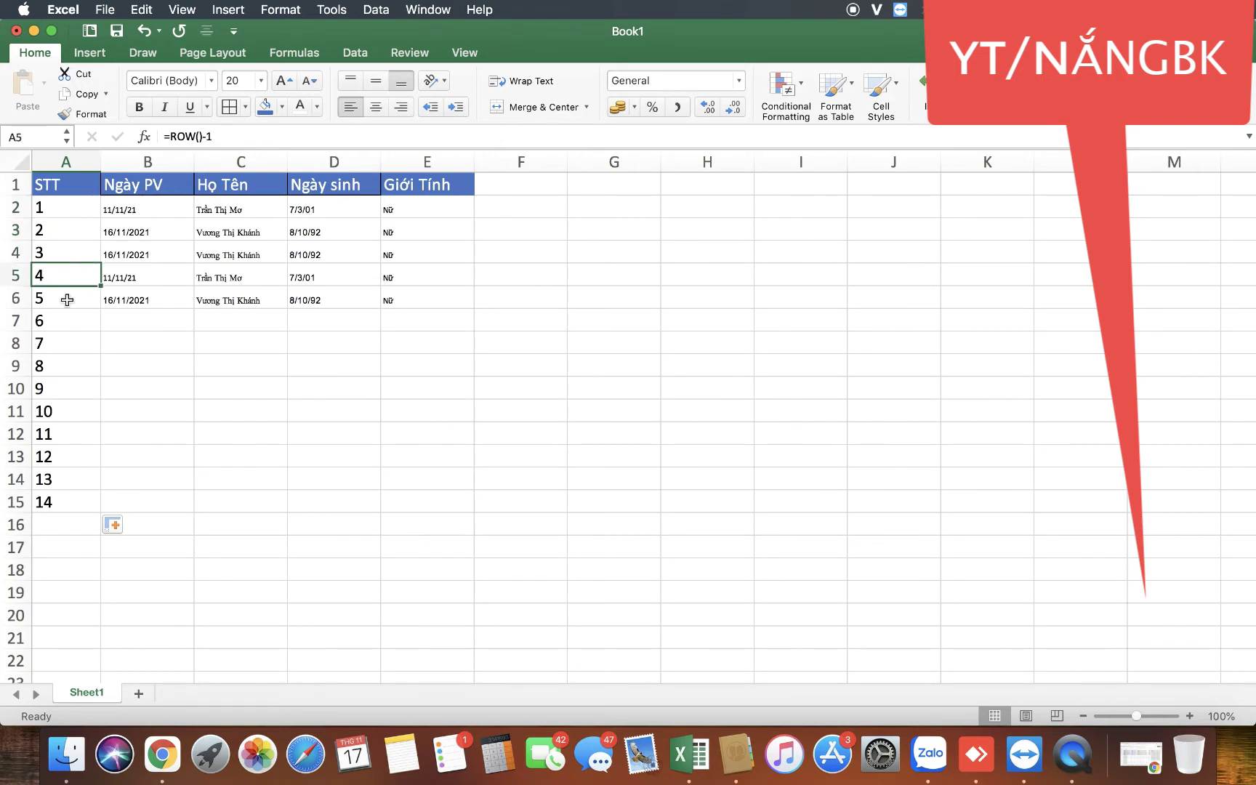
left_click(67, 301)
left_click(202, 348)
Step: Delete row 4 and confirm the STT numbers close the gap, running 1–13
left_click(15, 277)
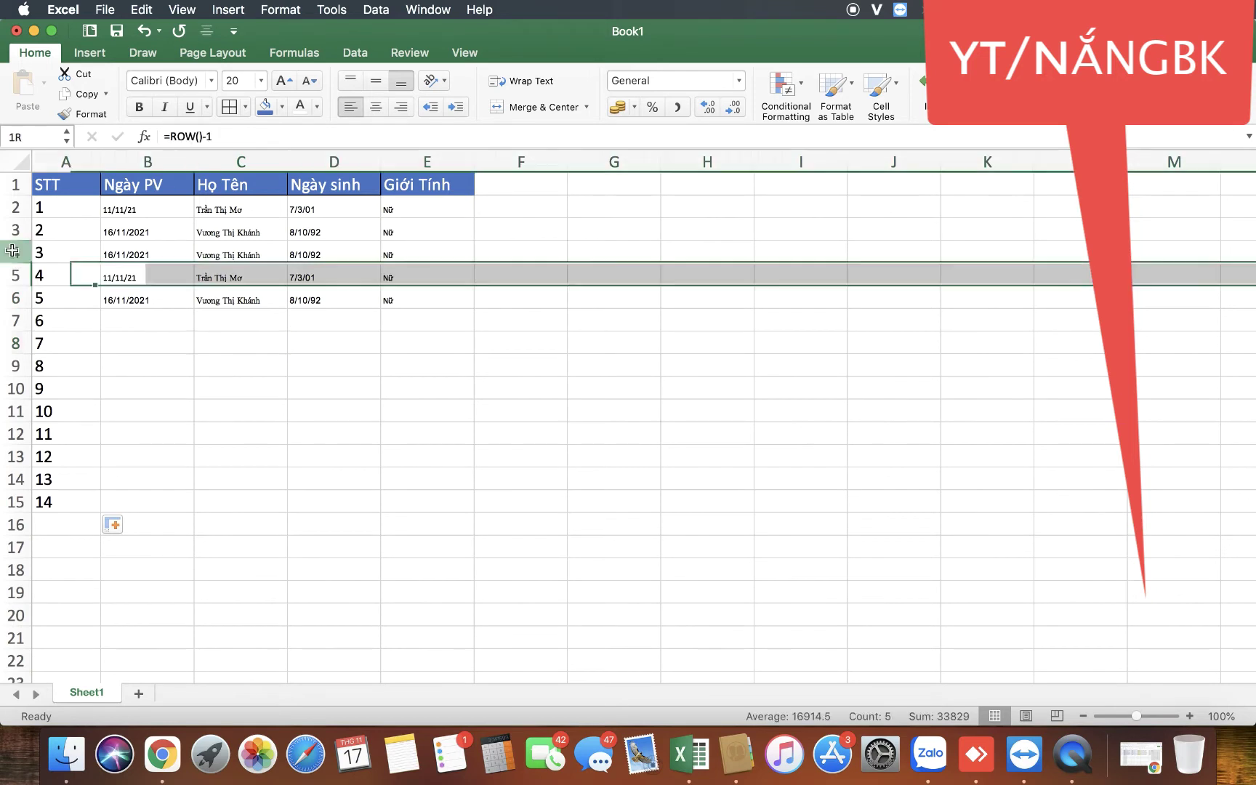
left_click(14, 254)
right_click(13, 249)
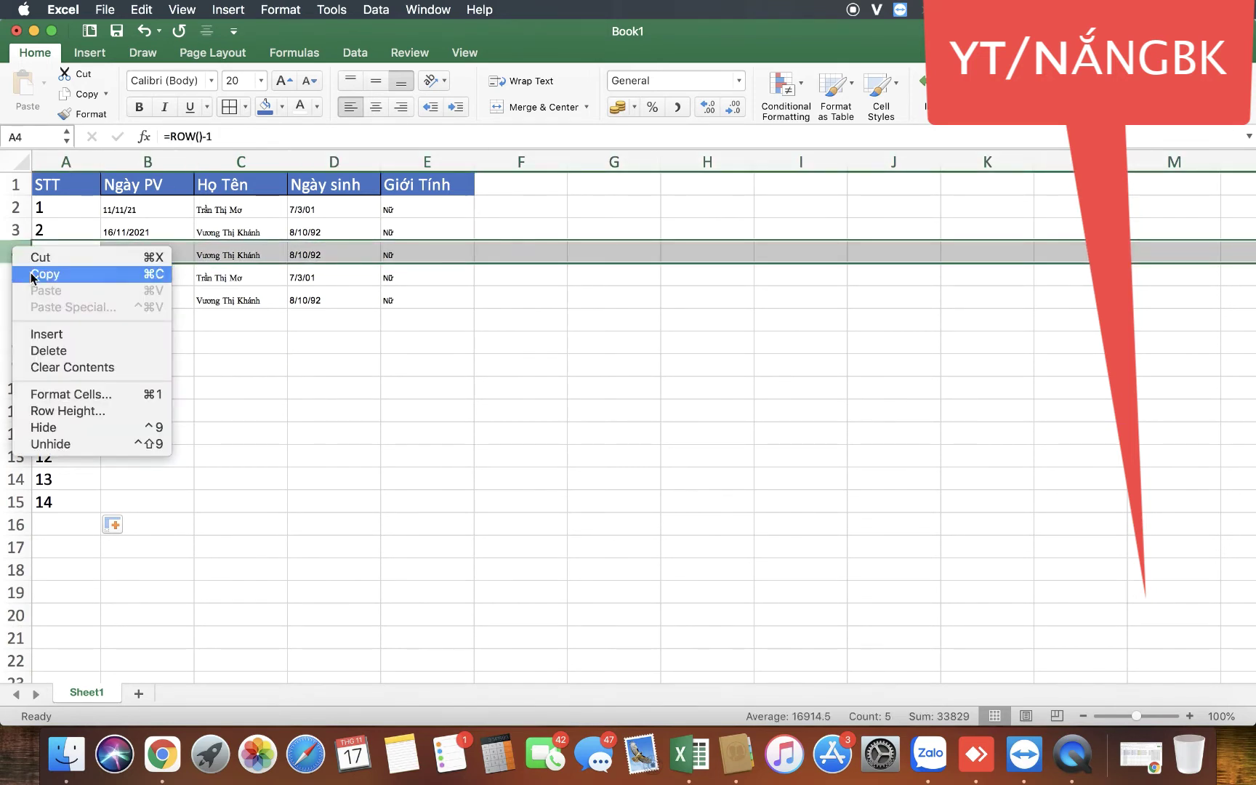
left_click(61, 352)
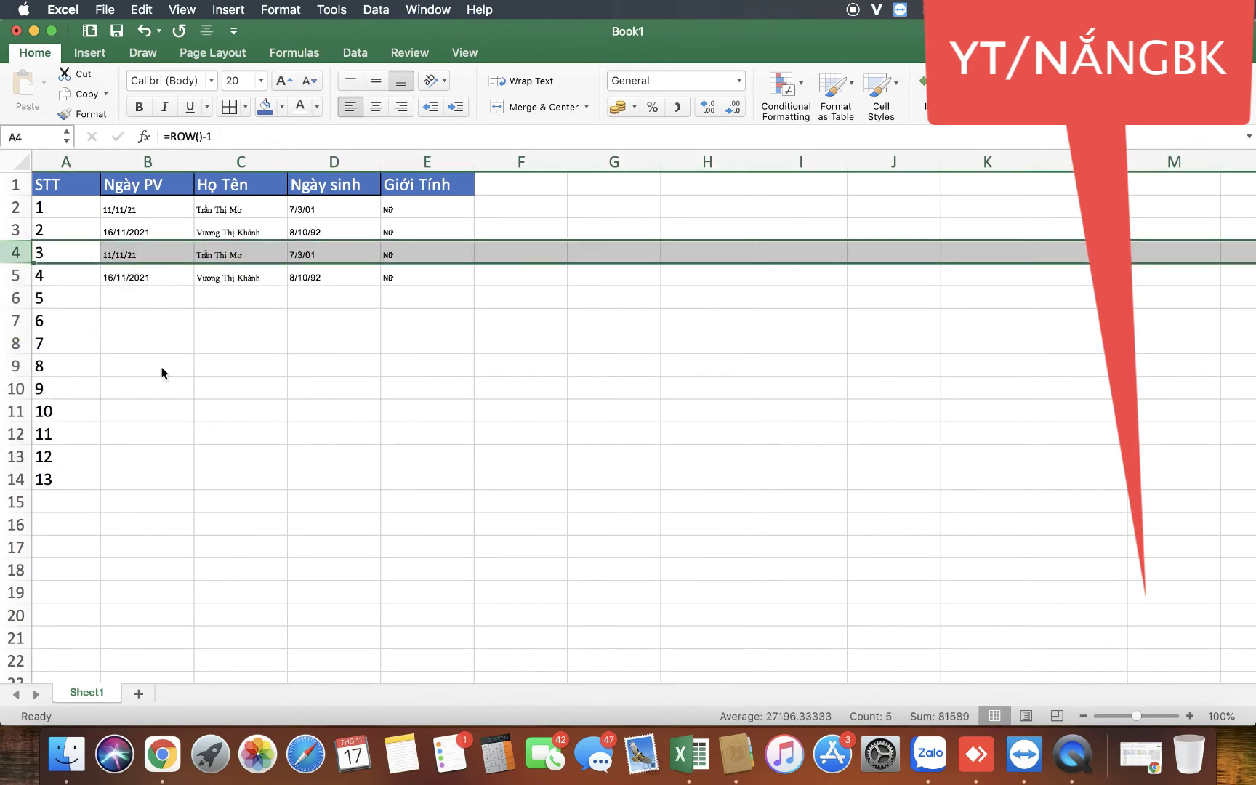
left_click(137, 300)
left_click(73, 209)
Step: Copy the four records in B2:E5 and paste them at B6 into rows 6–9
left_click(75, 226)
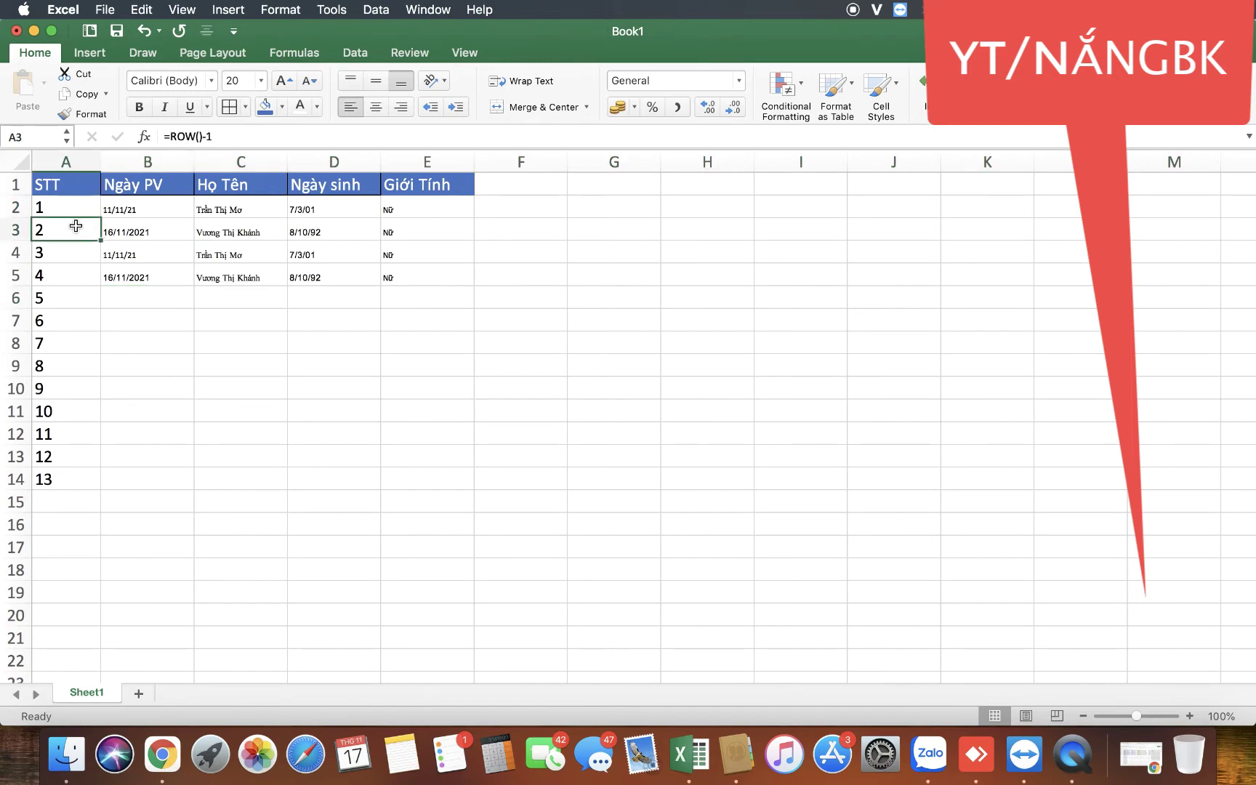
left_click(73, 294)
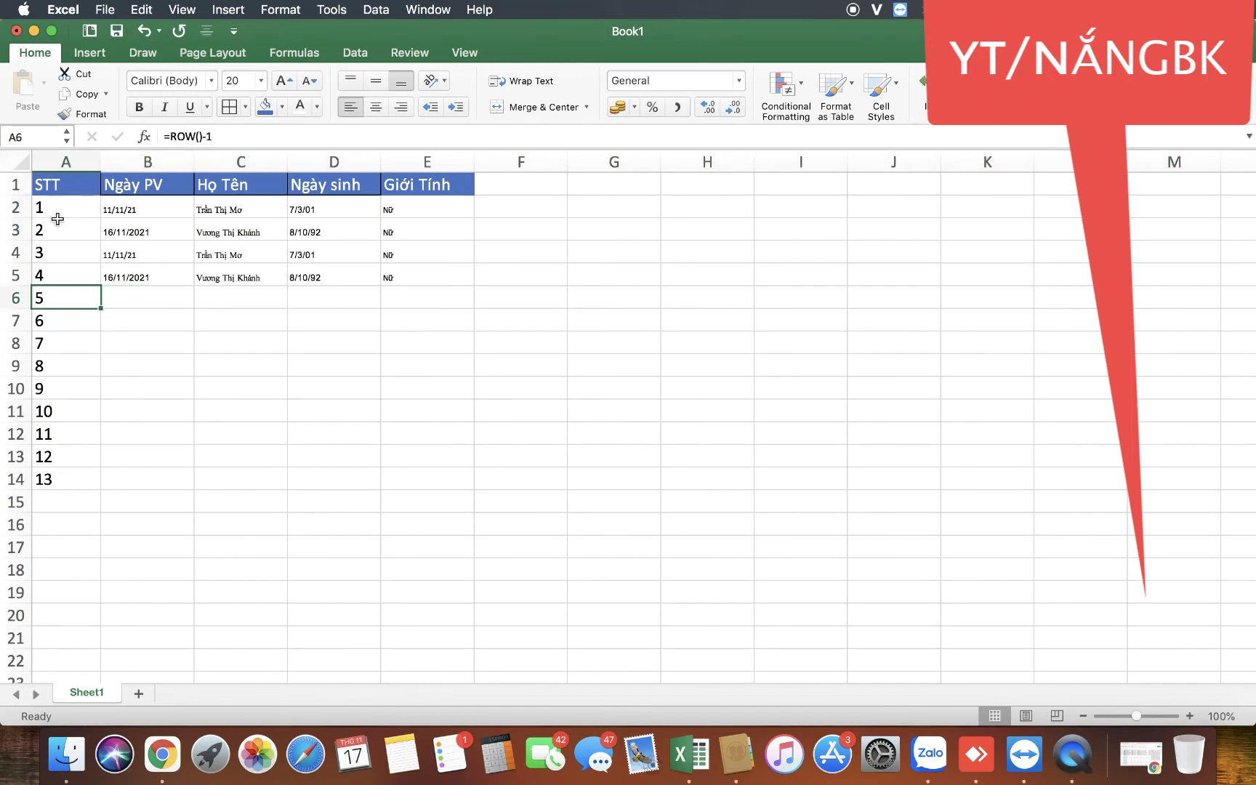
left_click(161, 367)
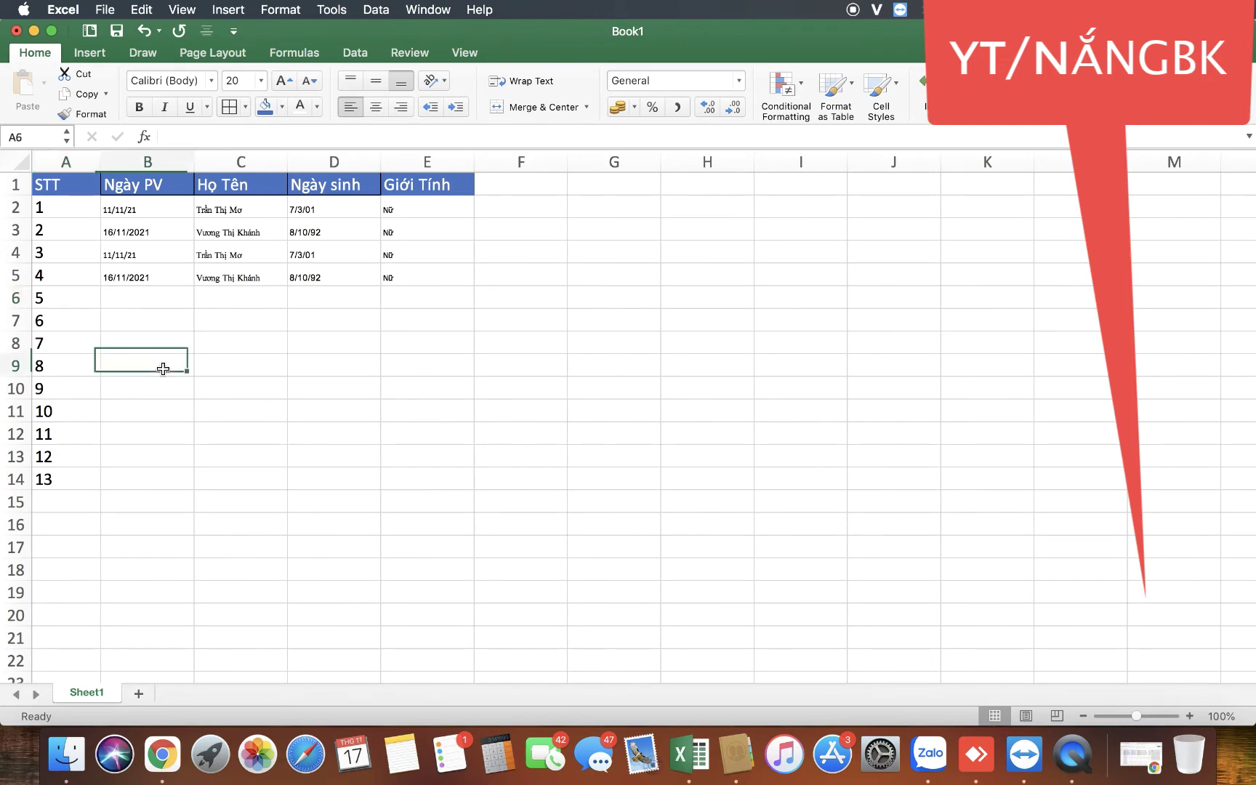
left_click(141, 211)
left_click(382, 273, "shift")
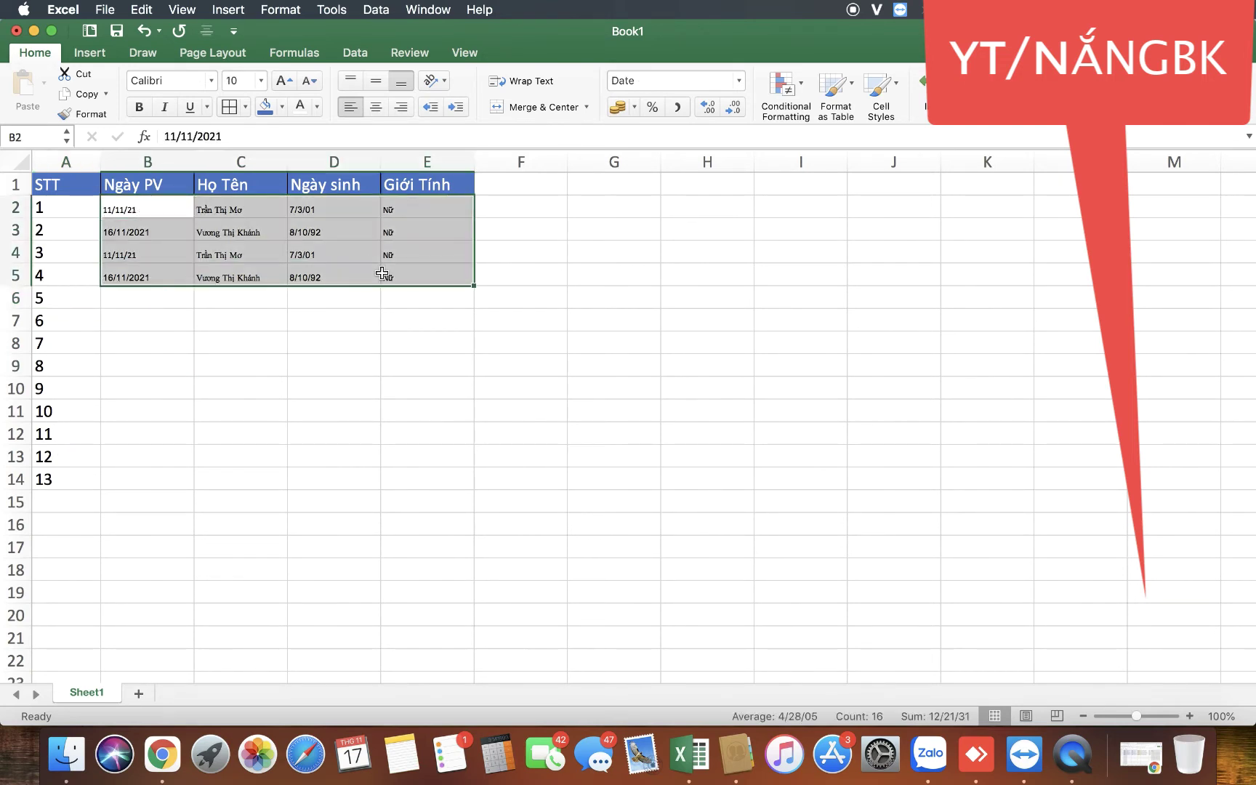
key("super+c")
left_click(145, 298)
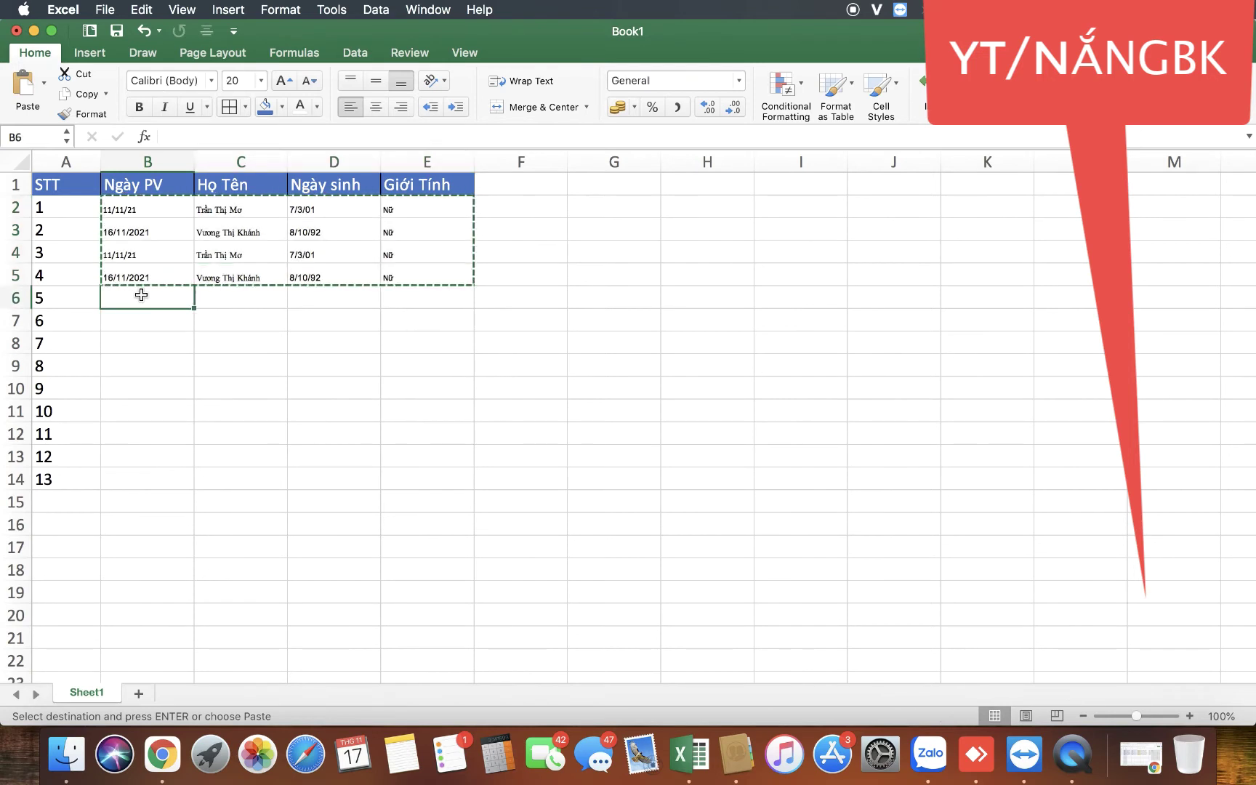
key("super+v")
Step: Check the pasted entries, including D9, and the STT formula in row 6
left_click(372, 515)
left_click(599, 413)
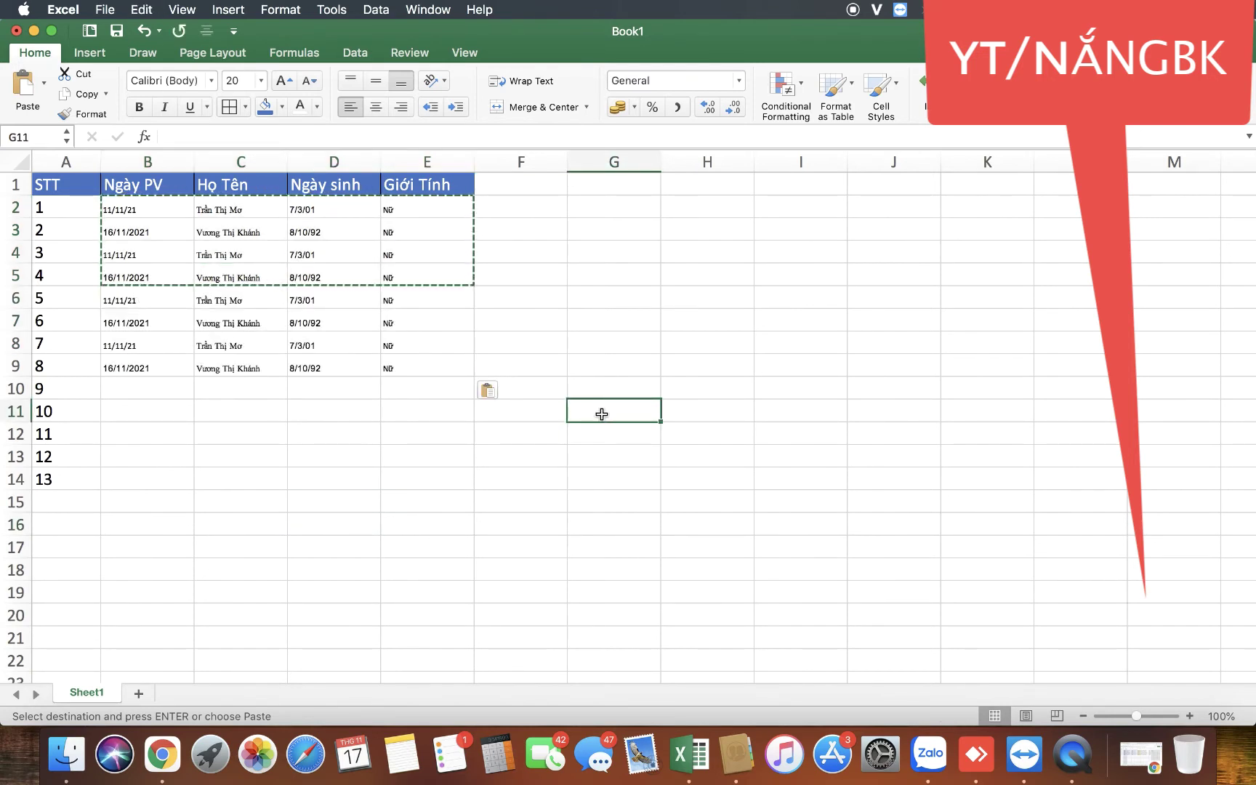
left_click(465, 386)
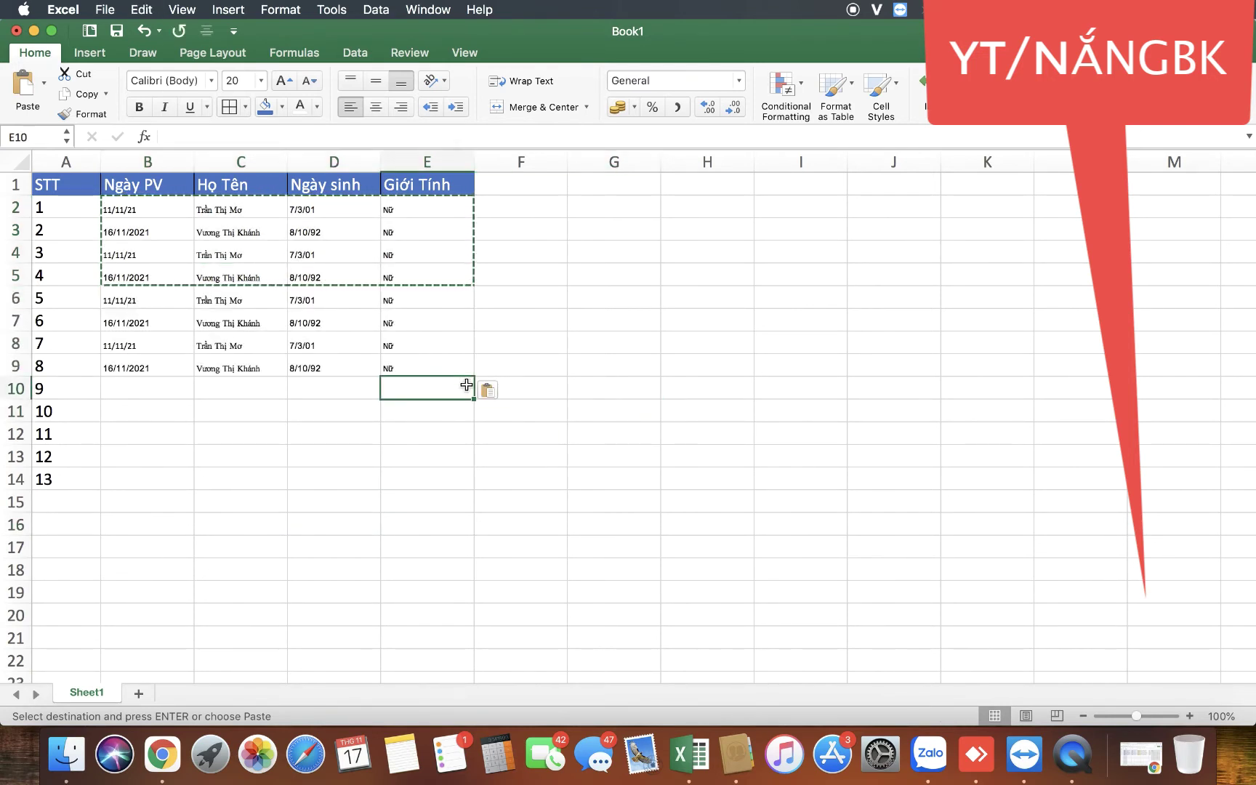
left_click(318, 359)
left_click(59, 299)
Step: Select row 6 and review its record, including the name in C7
left_click(15, 296)
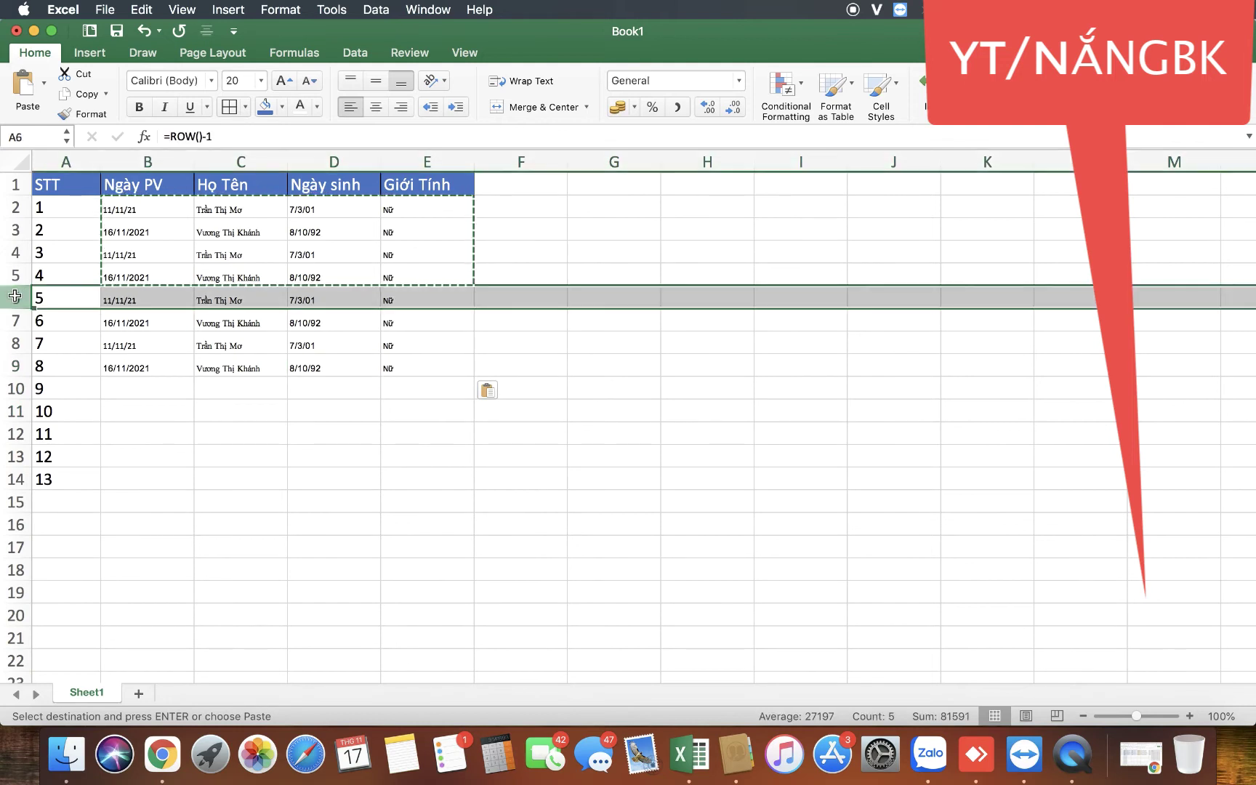
right_click(15, 295)
left_click(363, 308)
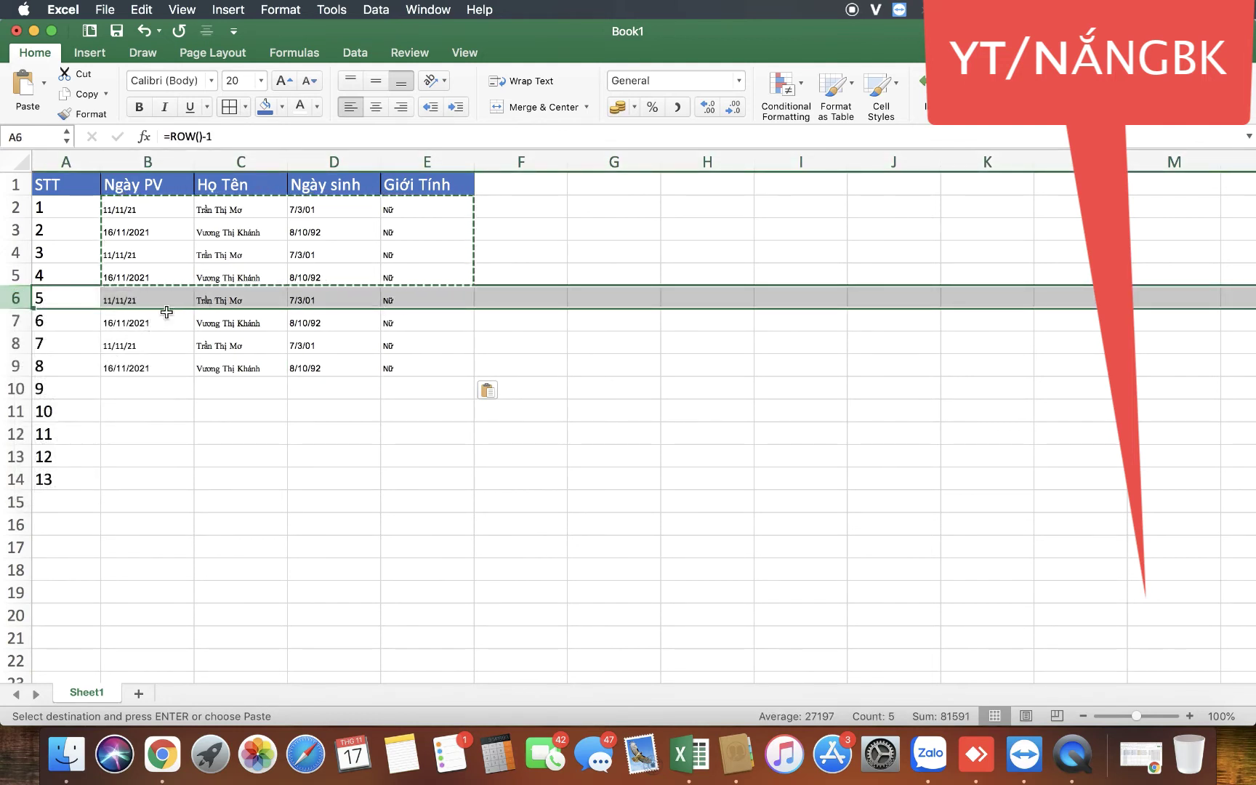
left_click(250, 326)
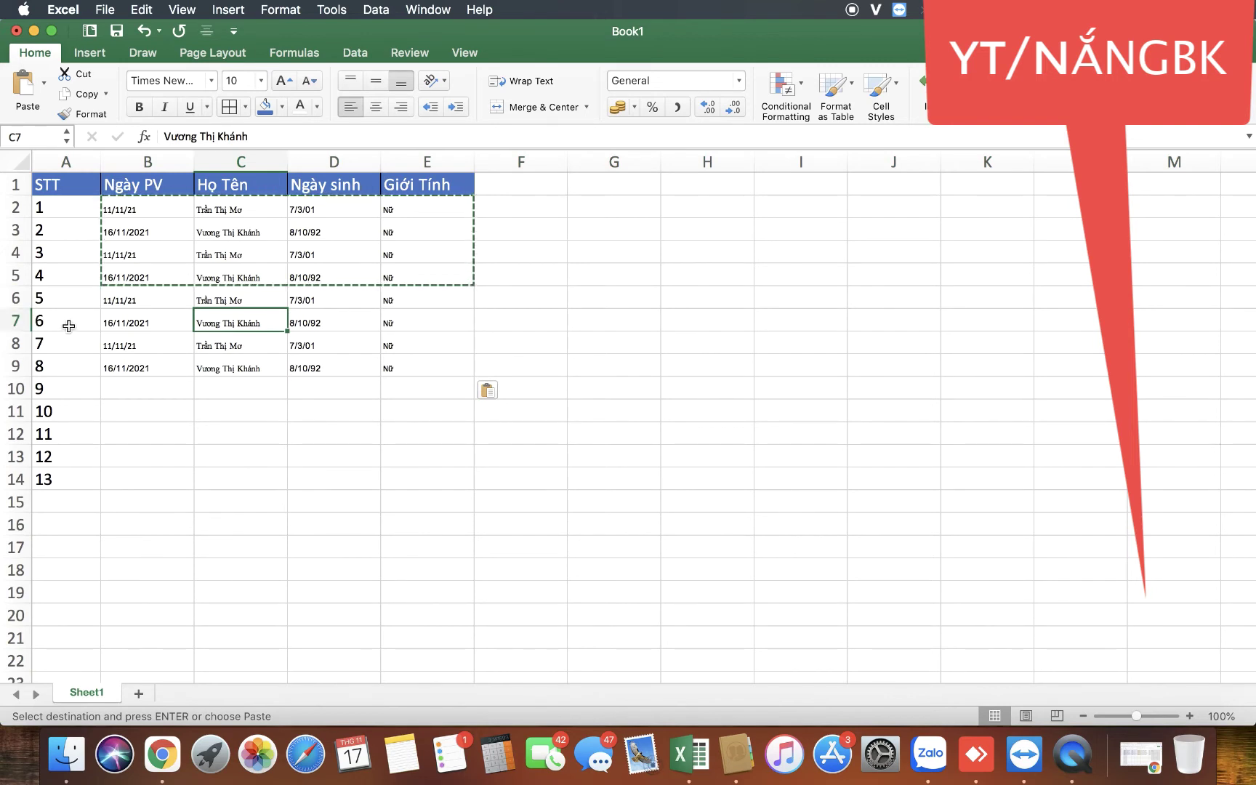
left_click(14, 297)
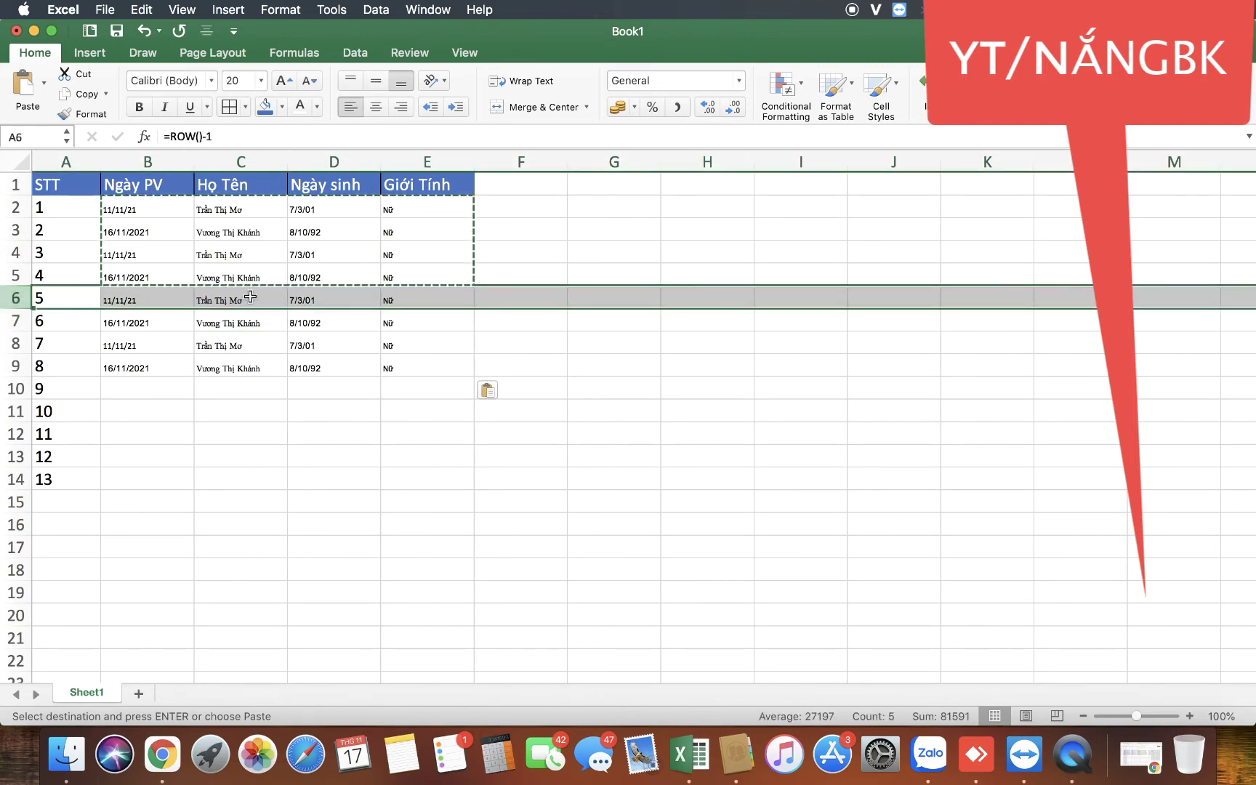
right_click(14, 297)
left_click(320, 352)
Step: Delete row 6 and verify the STT numbers still run sequentially from 1
right_click(9, 299)
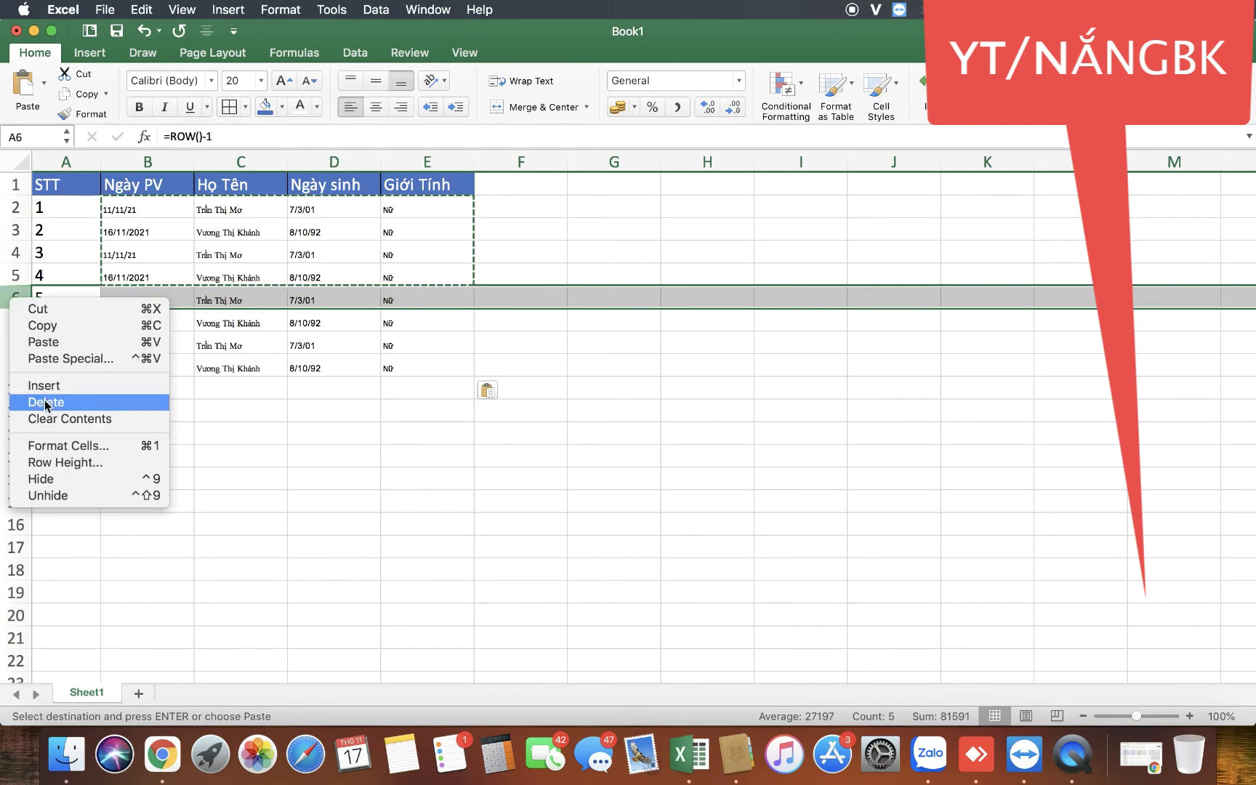
left_click(44, 402)
left_click(211, 300)
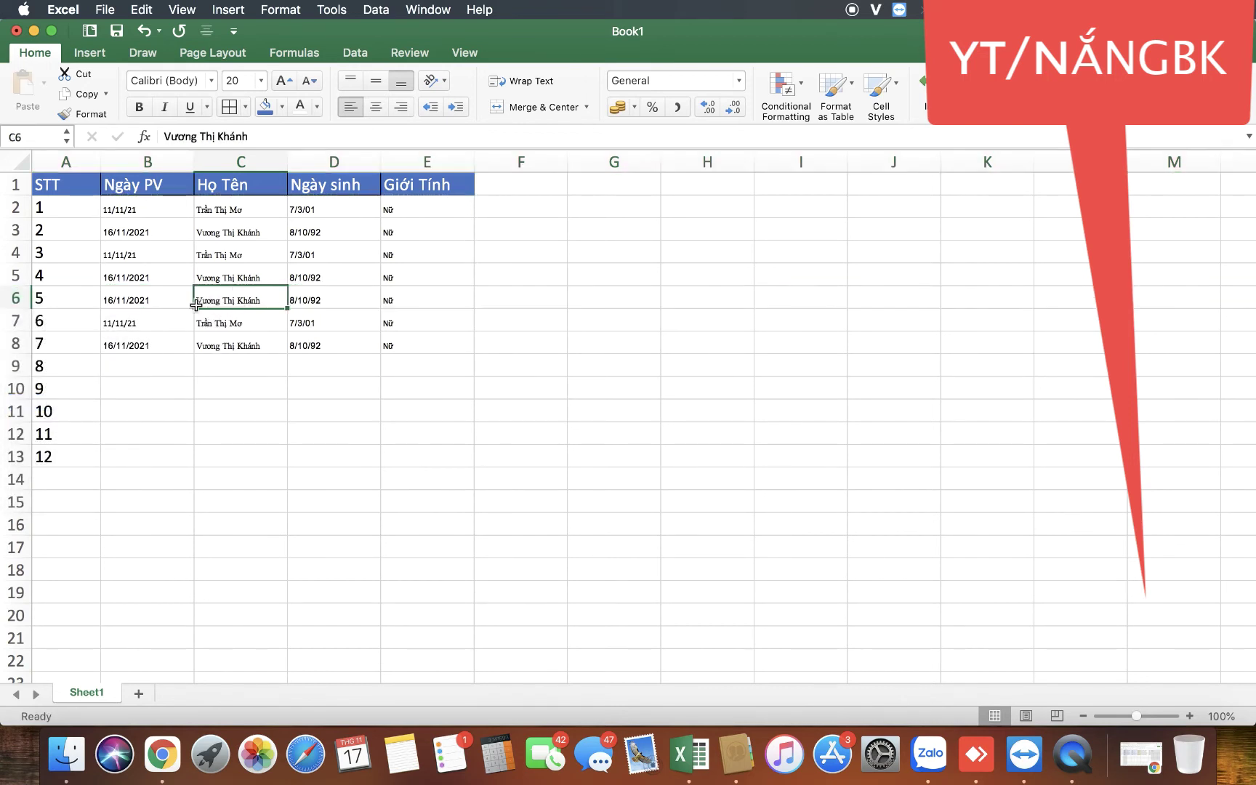
left_click(76, 303)
left_click(78, 212)
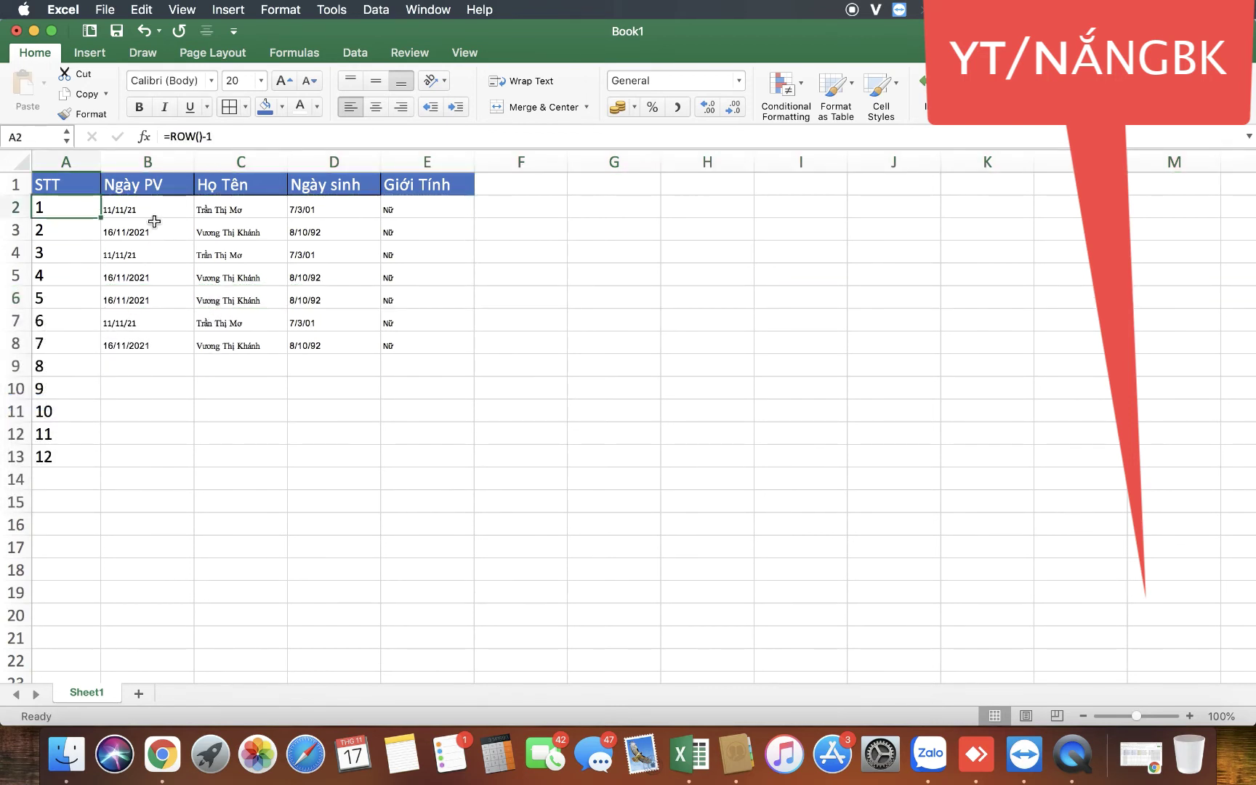
Step: Move the Ngày PV–Giới Tính table from B1:E8 so it starts at B14
left_click(129, 347)
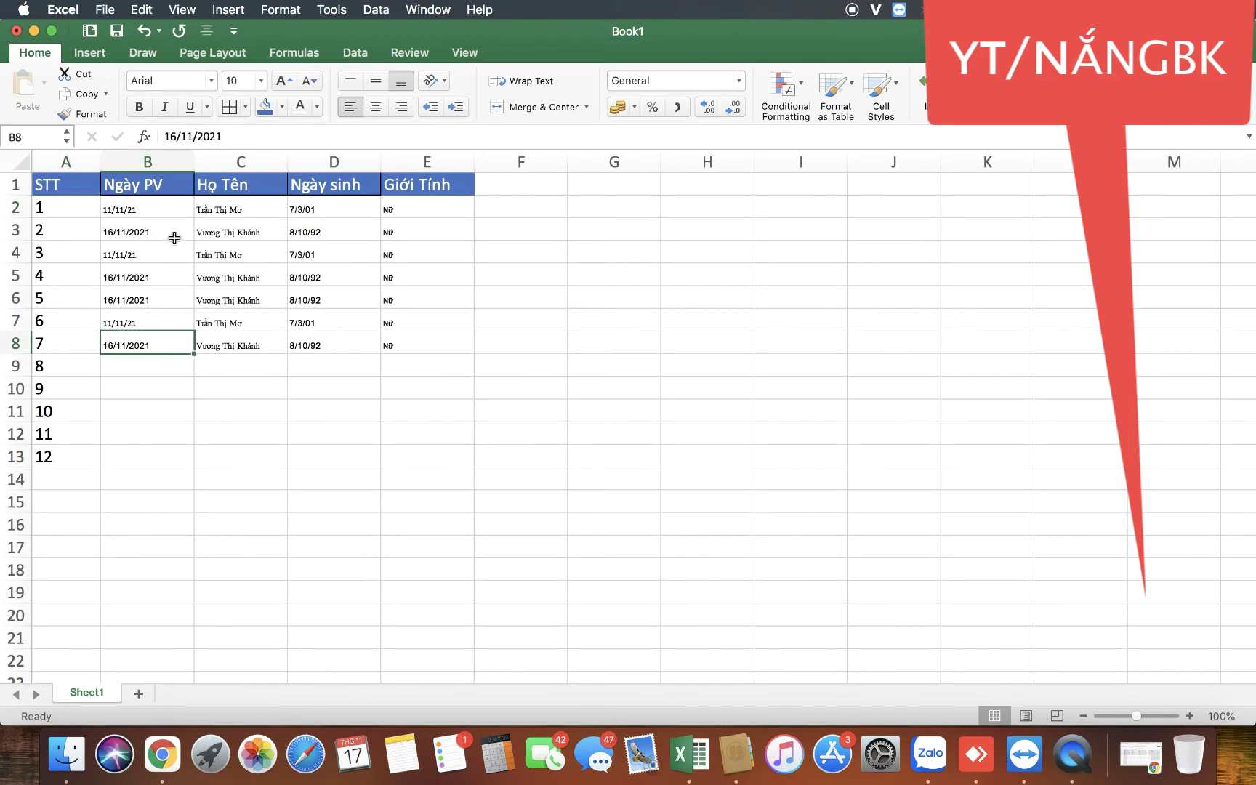
left_click(412, 495)
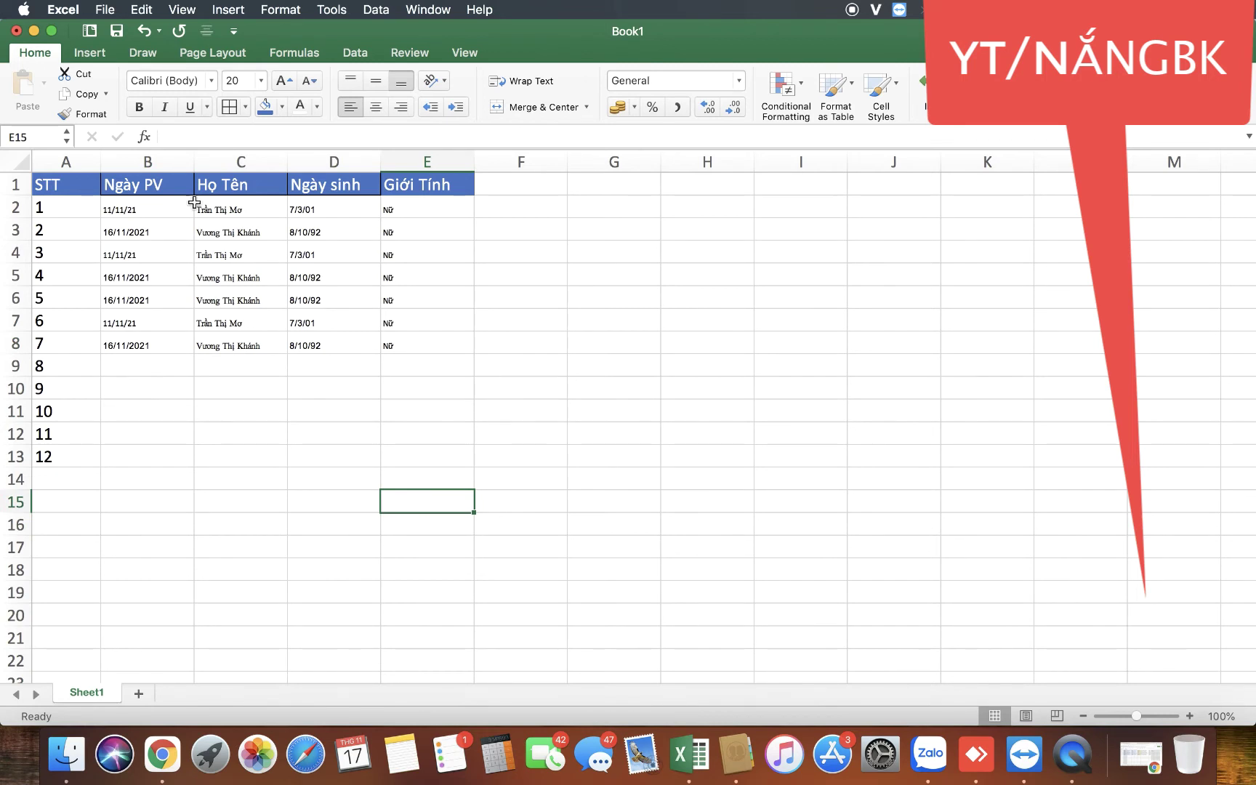
left_click(145, 194)
left_click(419, 339, "shift")
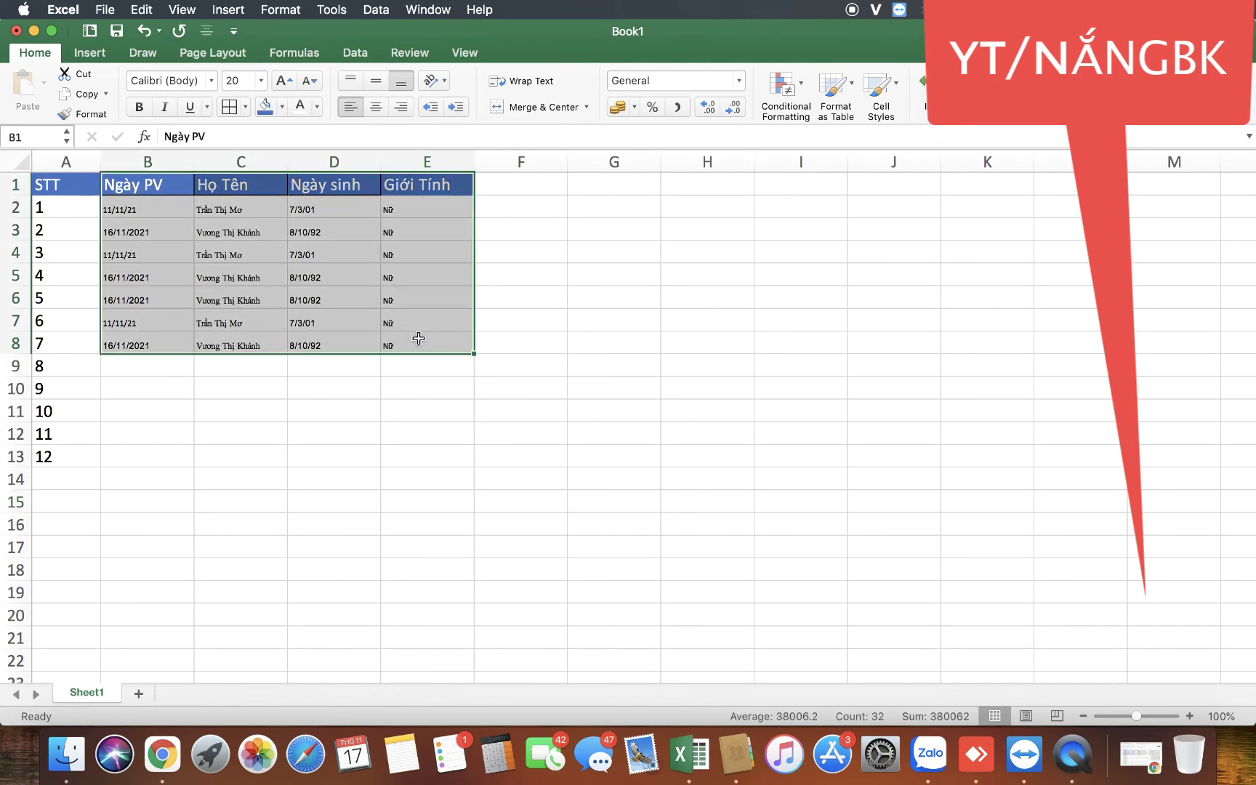
key("super+c")
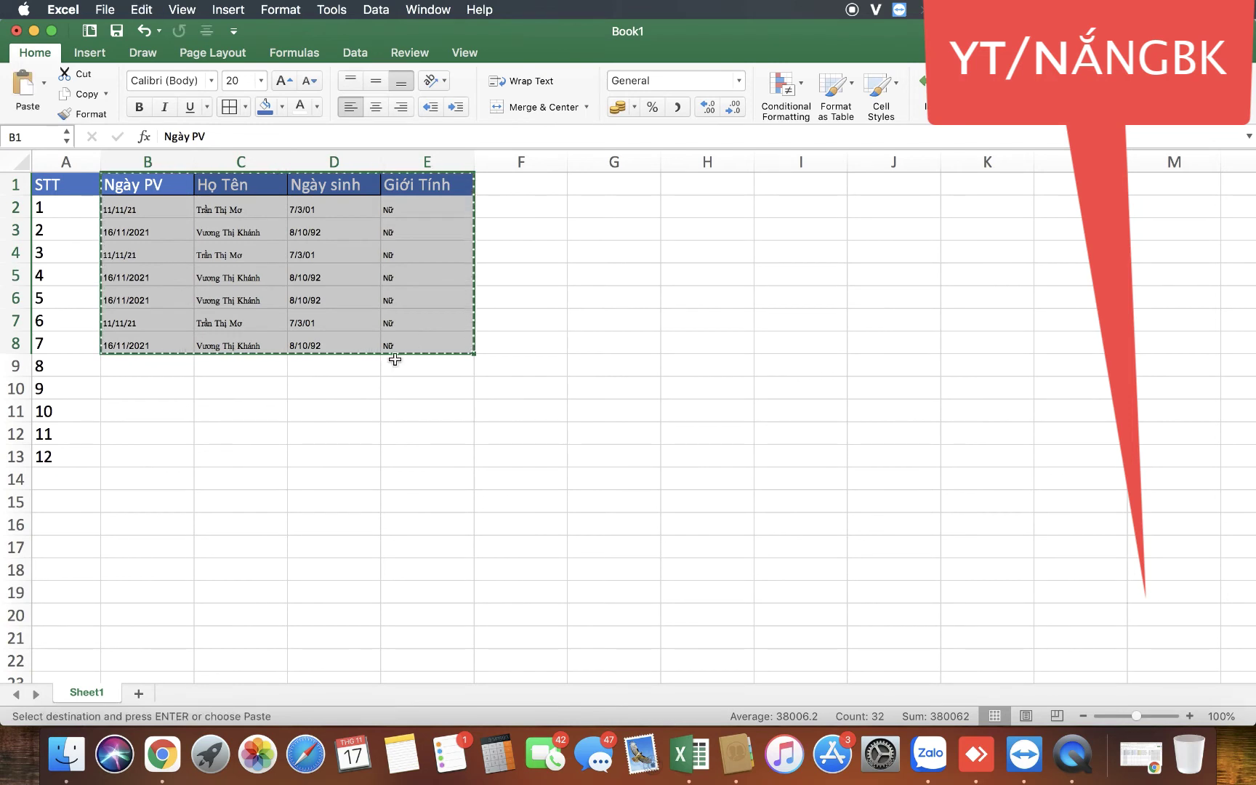
left_click(149, 471)
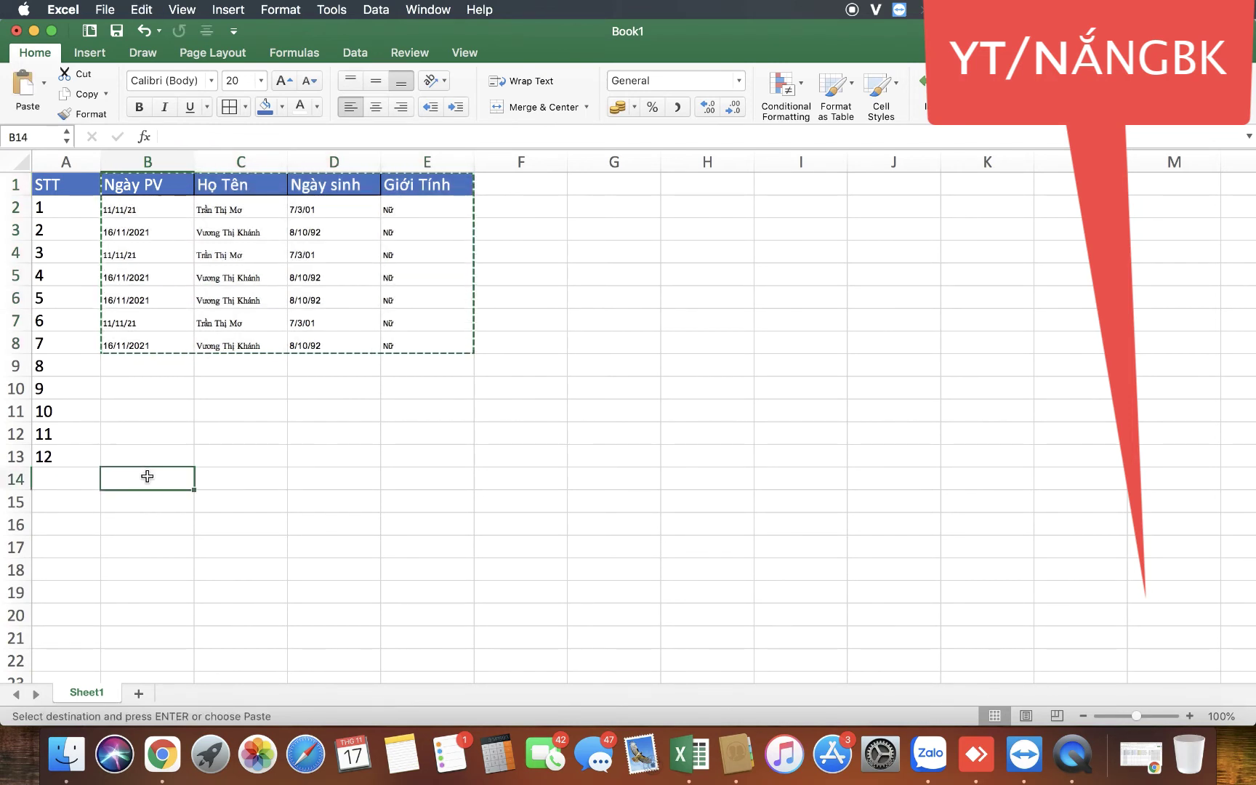
key("super+v")
left_click(335, 413)
Step: Clear the old numbers from A2:A13 and select the moved table's header row 14
left_click(56, 210)
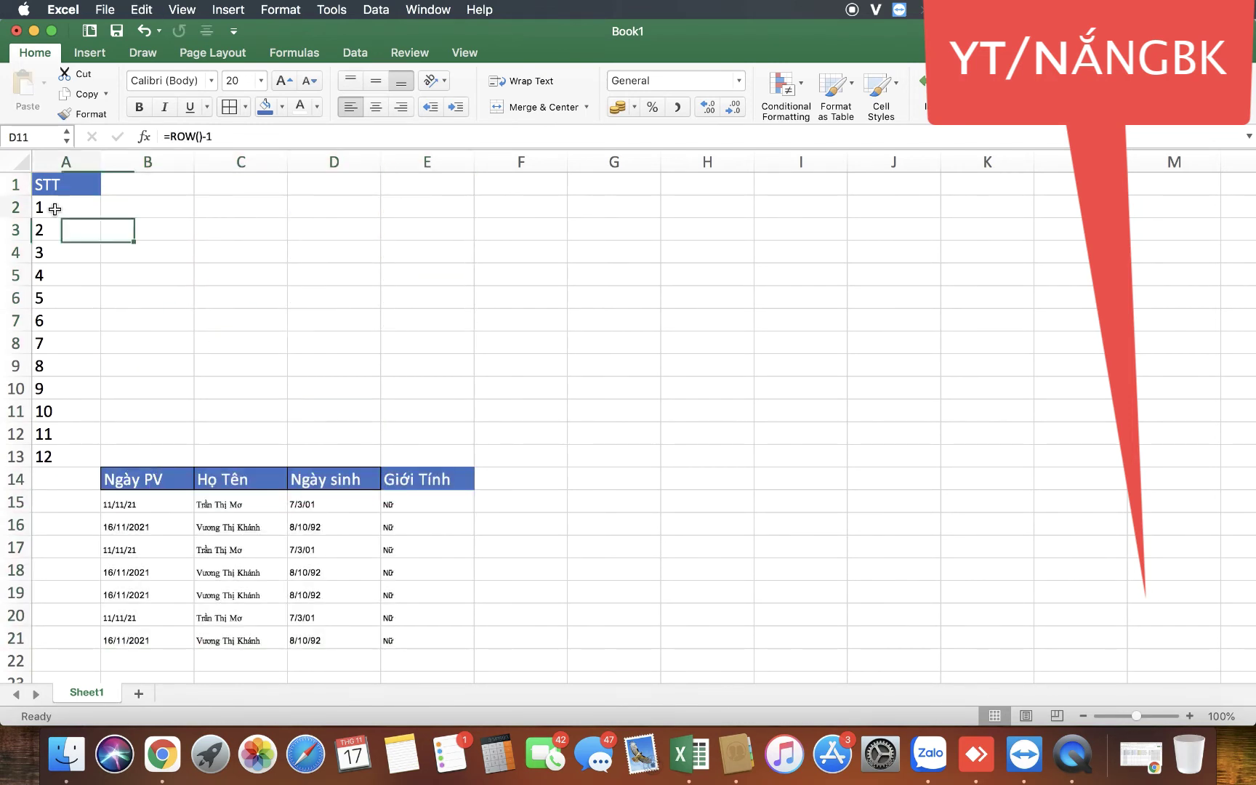
left_click(57, 449, "shift")
key("Delete")
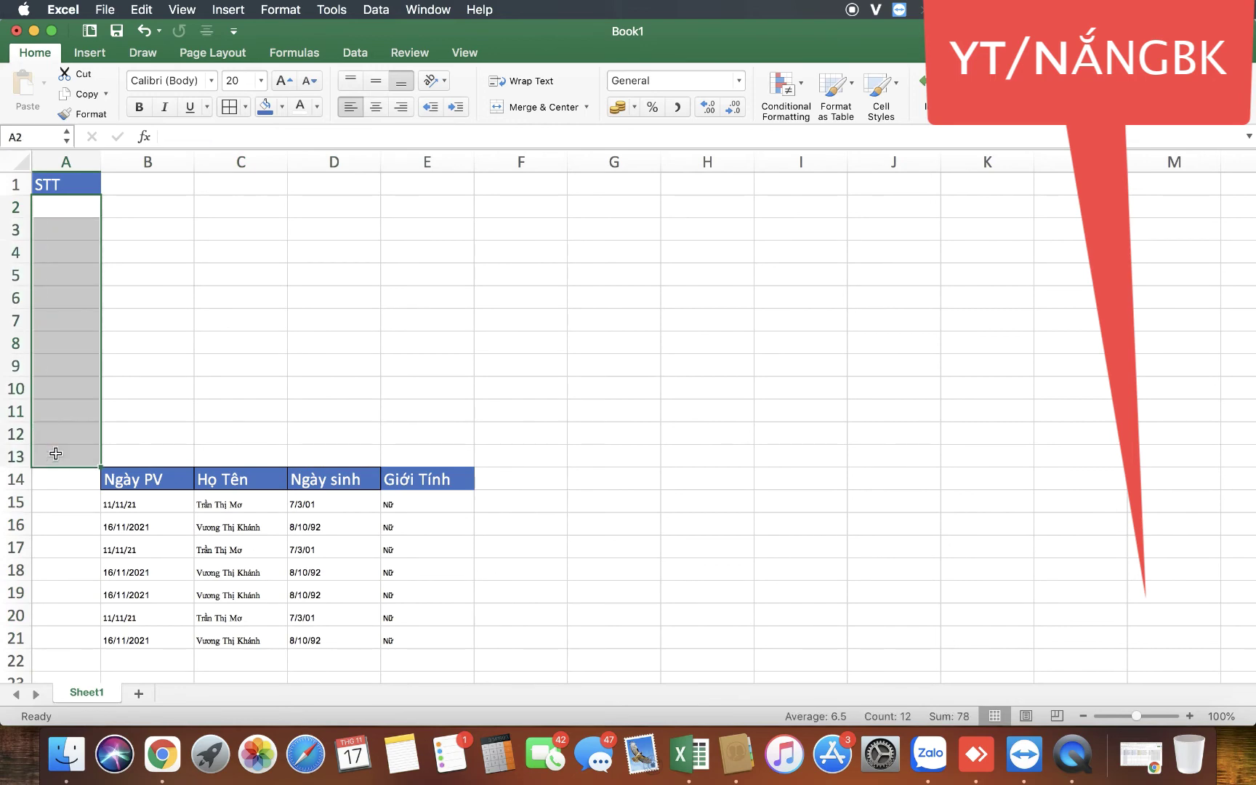
left_click(240, 365)
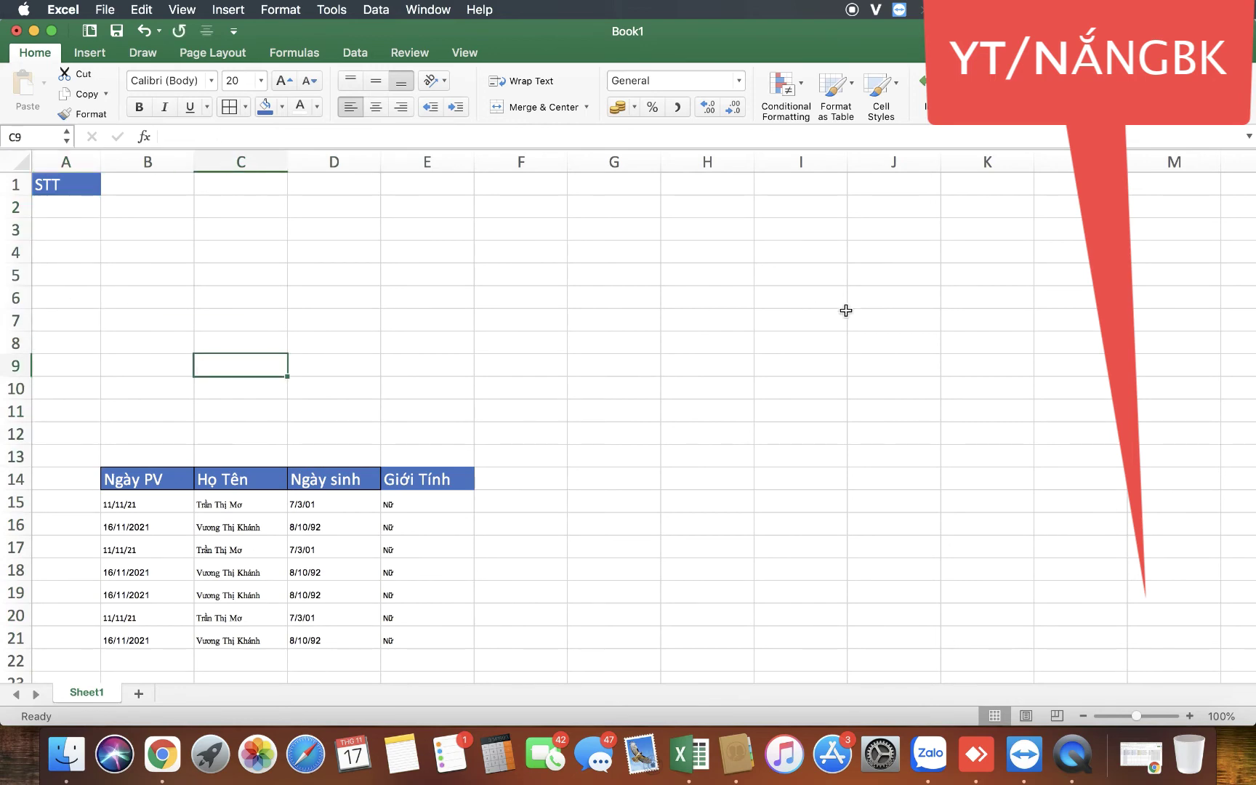
scroll(394, 342, "left", 2)
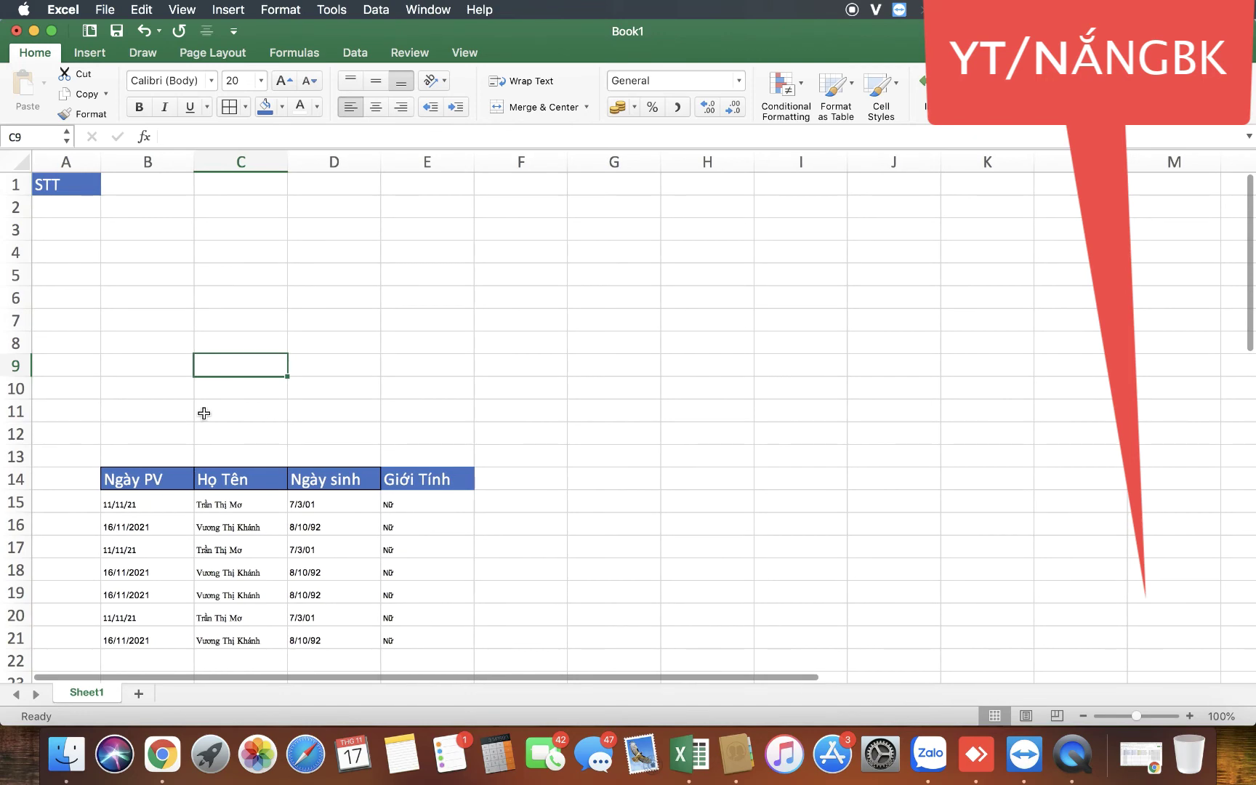
scroll(145, 457, "down", 5)
scroll(148, 461, "up", 3)
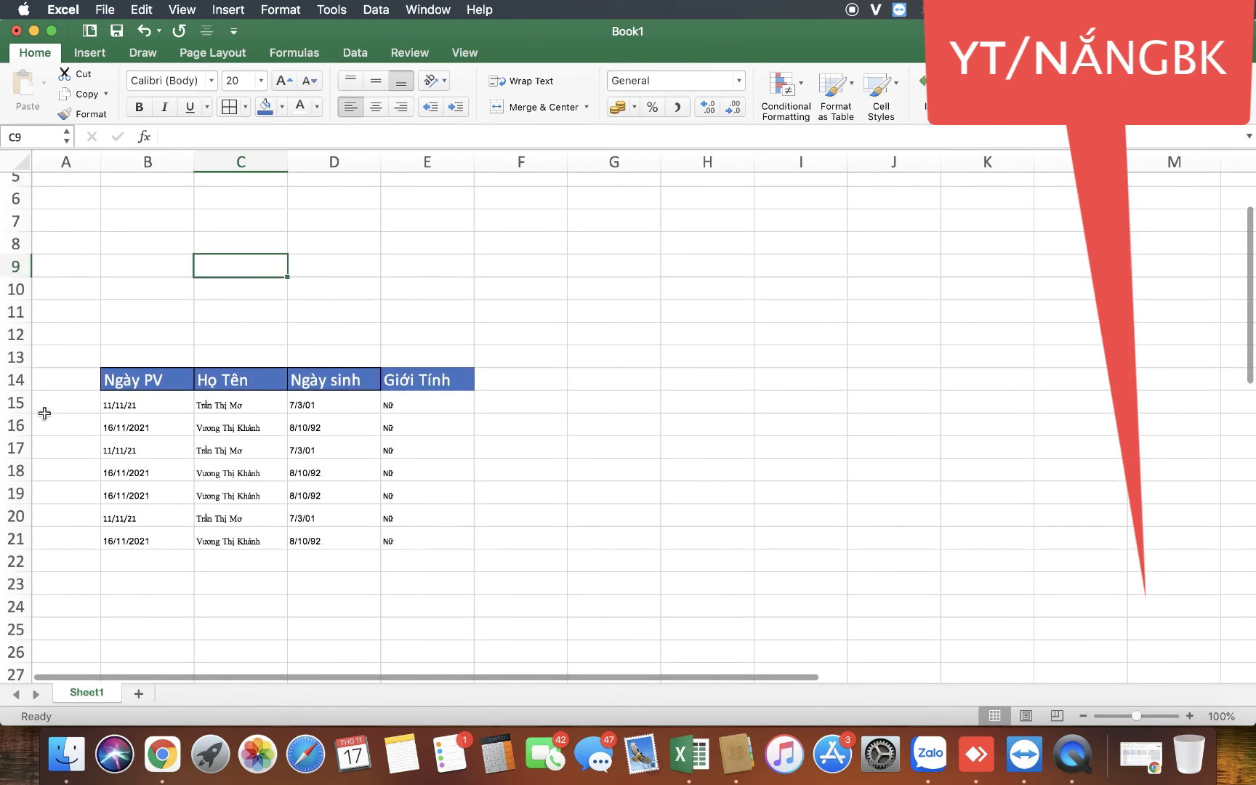
left_click(18, 379)
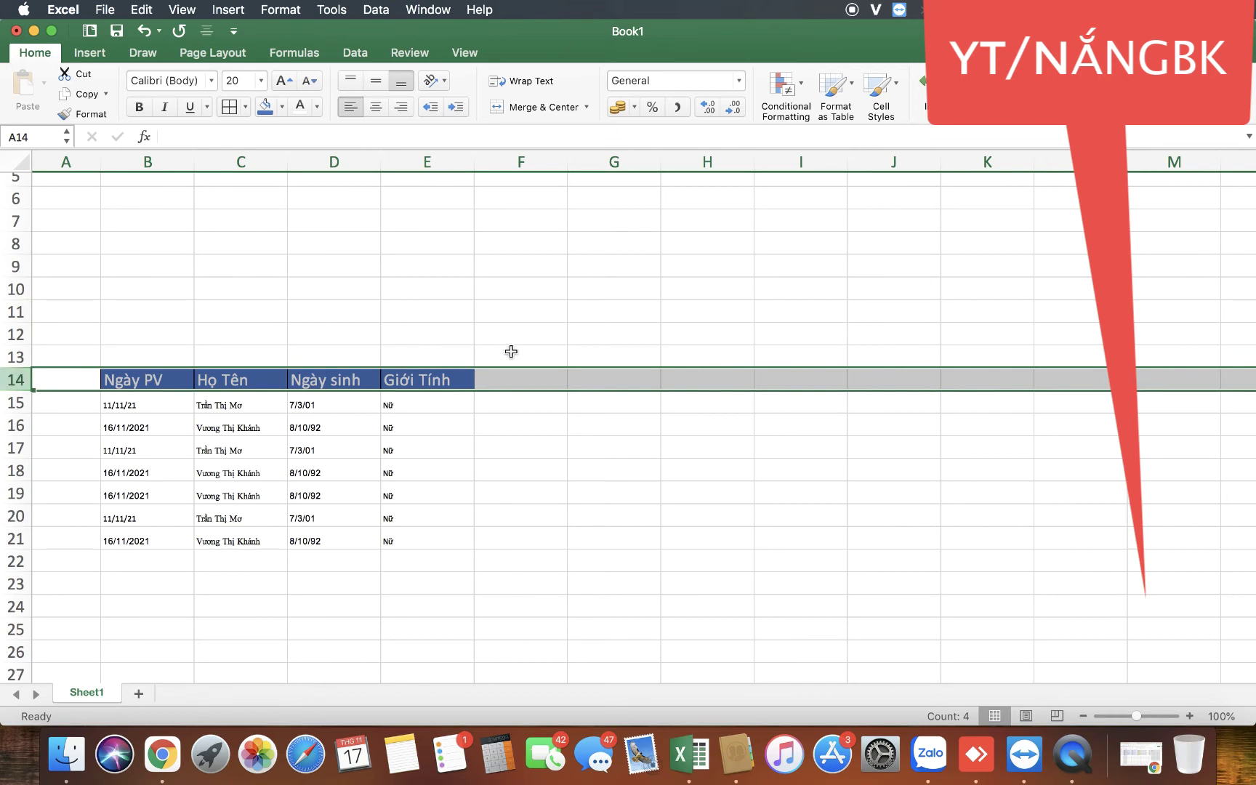
Step: Enter the formula =ROW()-14 in A15 so it shows 1
left_click(538, 344)
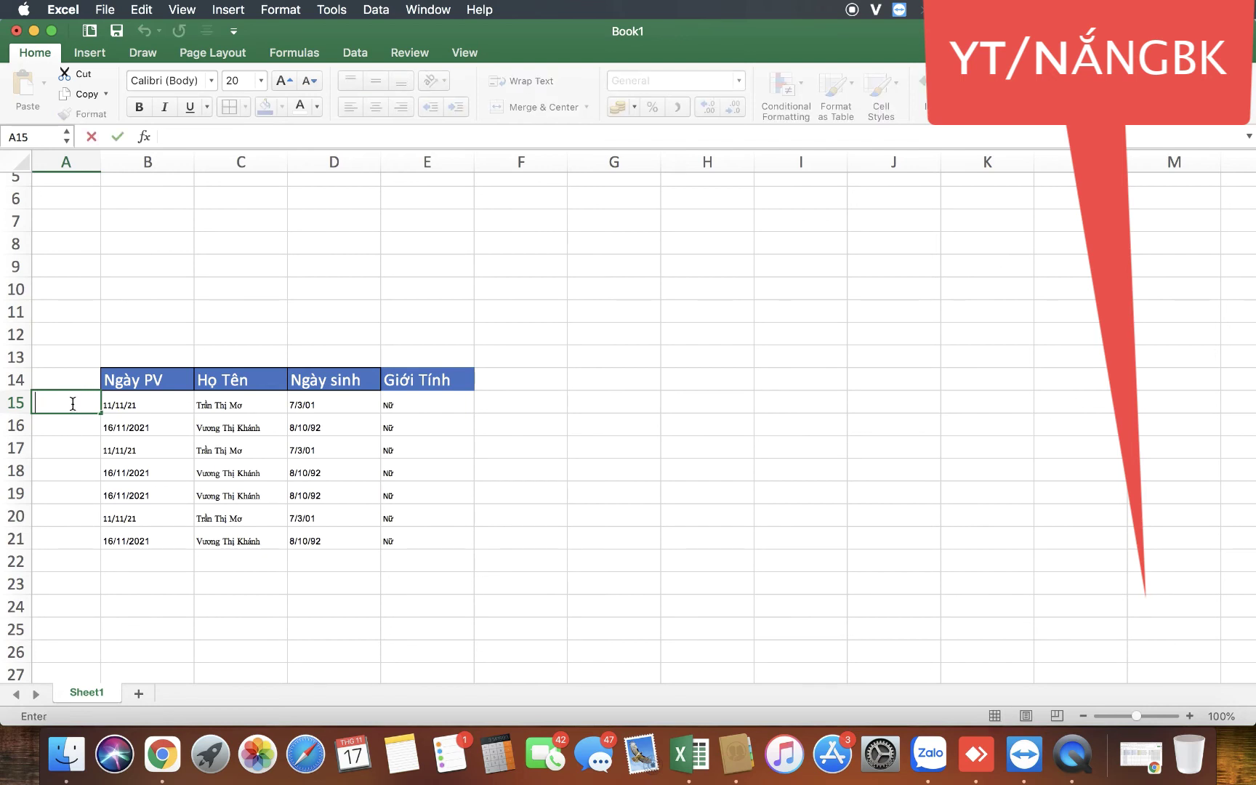
type("=row")
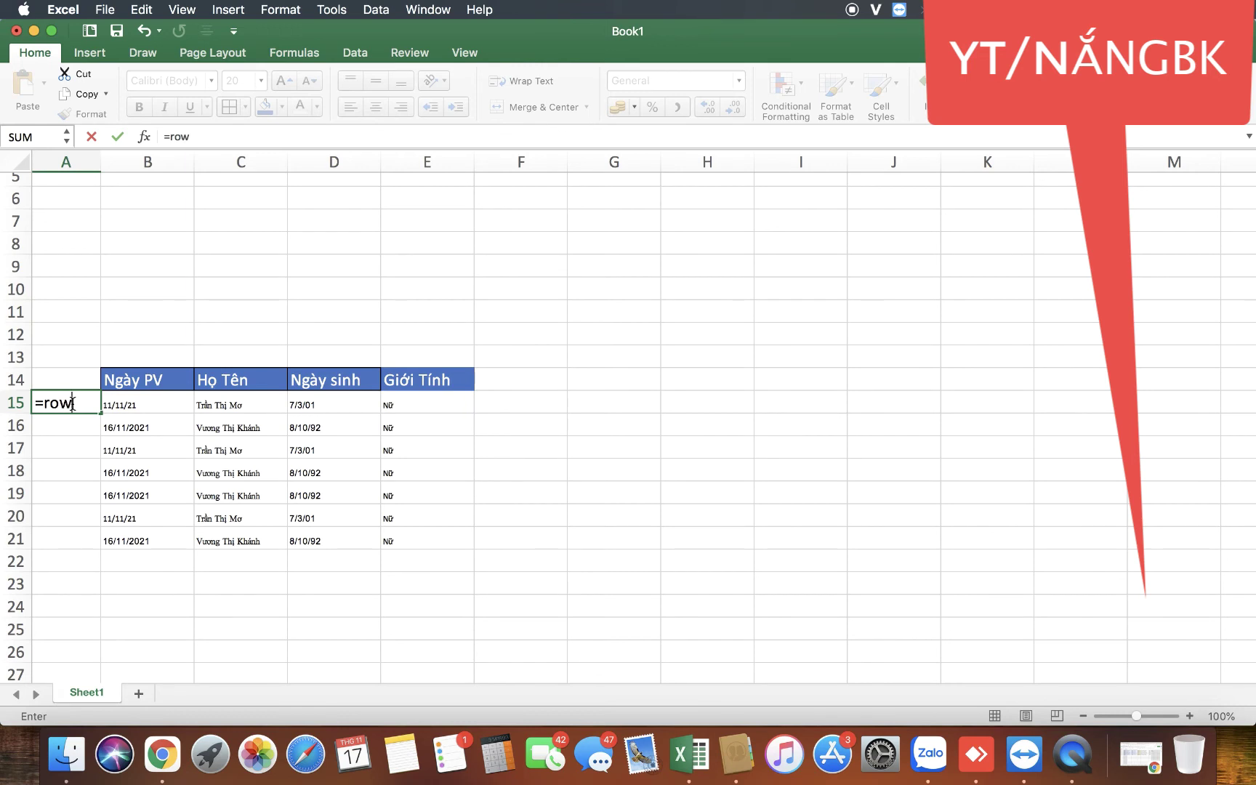
type("()")
key("Return")
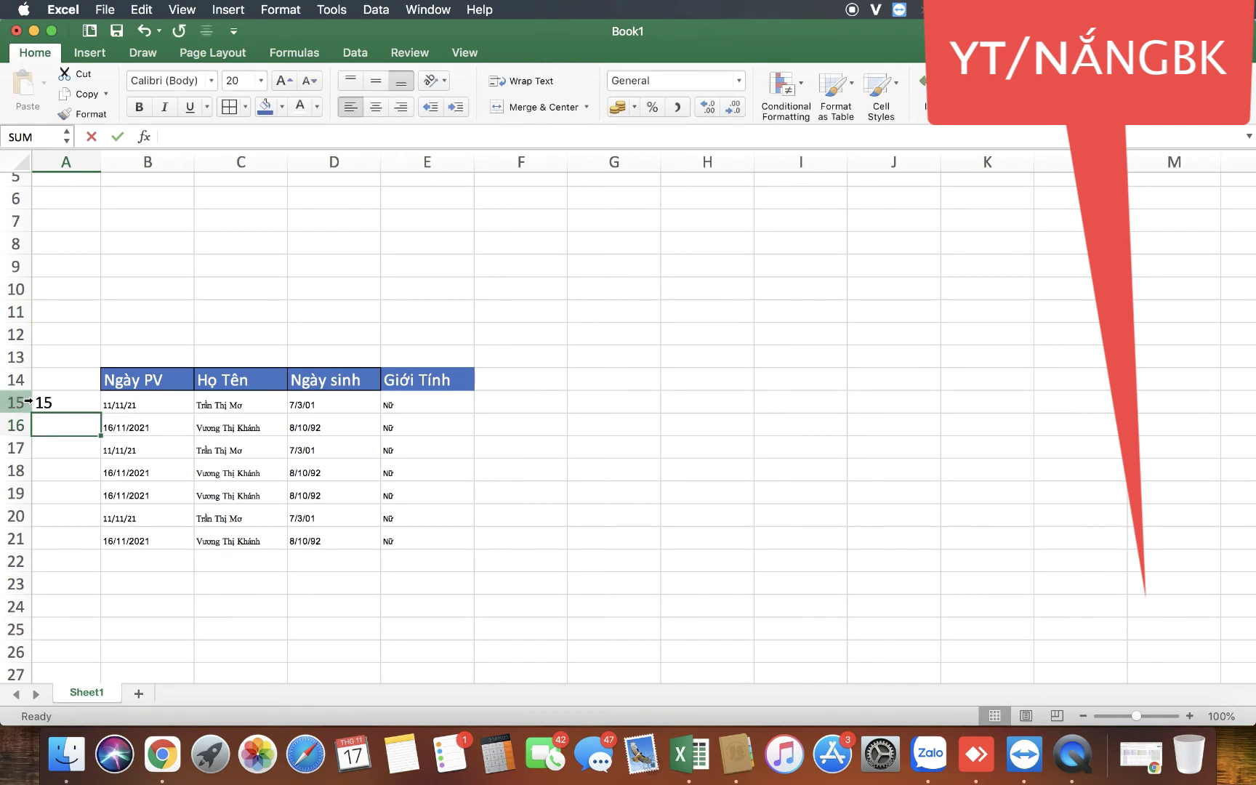
double_click(67, 402)
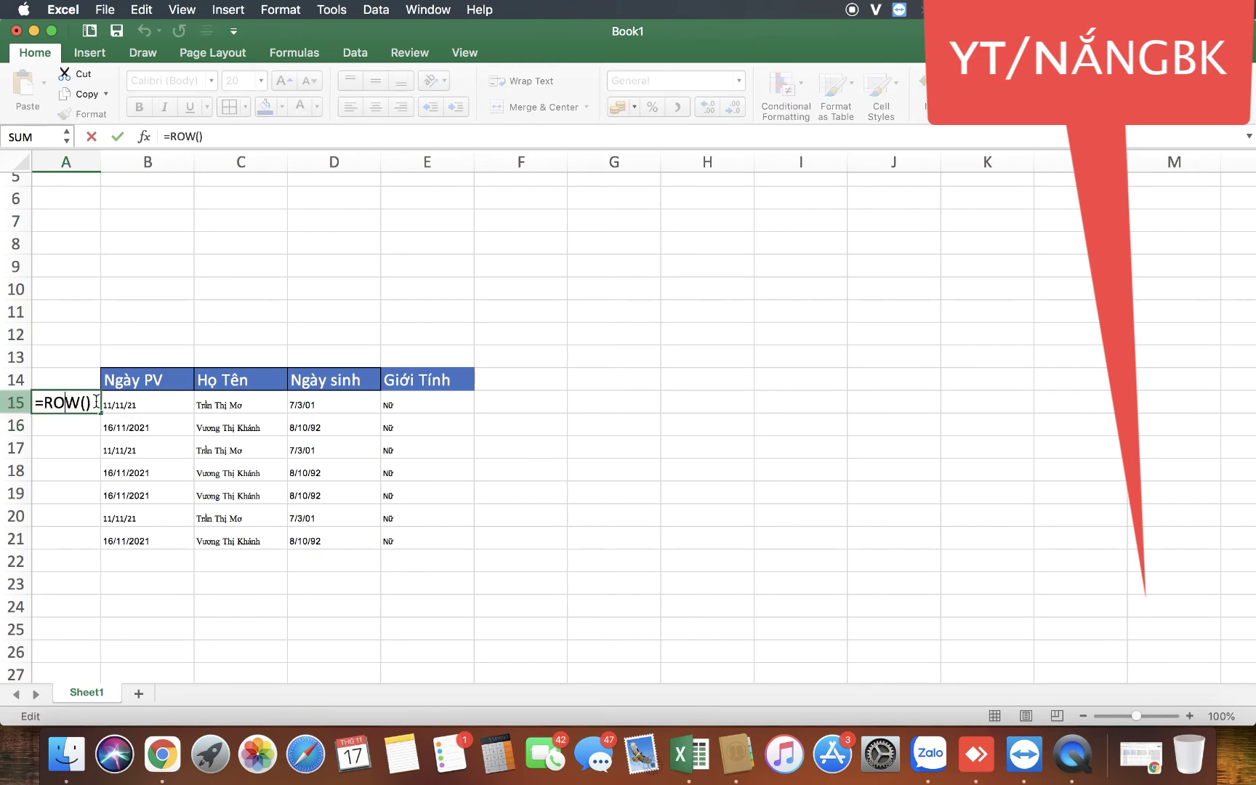
type("-14")
key("Return")
key("Up")
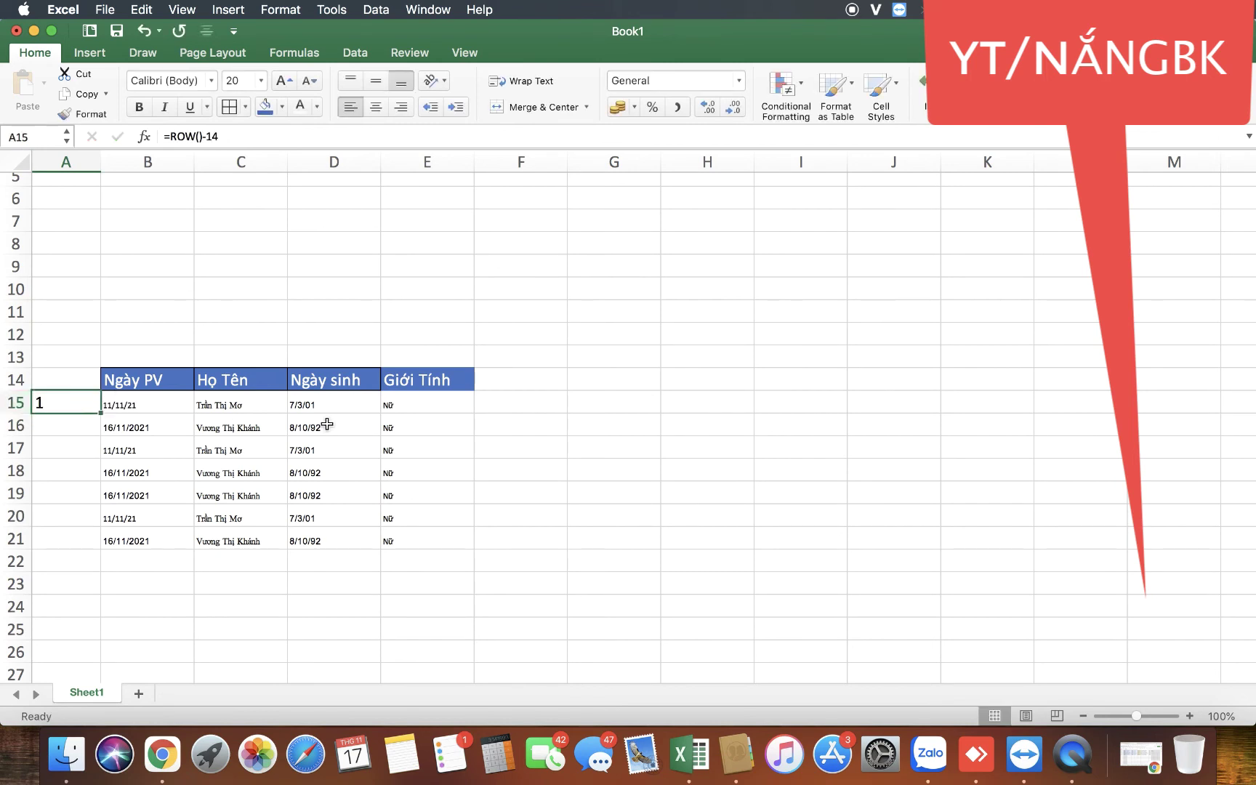
Step: Fill the A15 numbering formula down to A29, giving numbers 1–15
left_click_drag(105, 415, 166, 526)
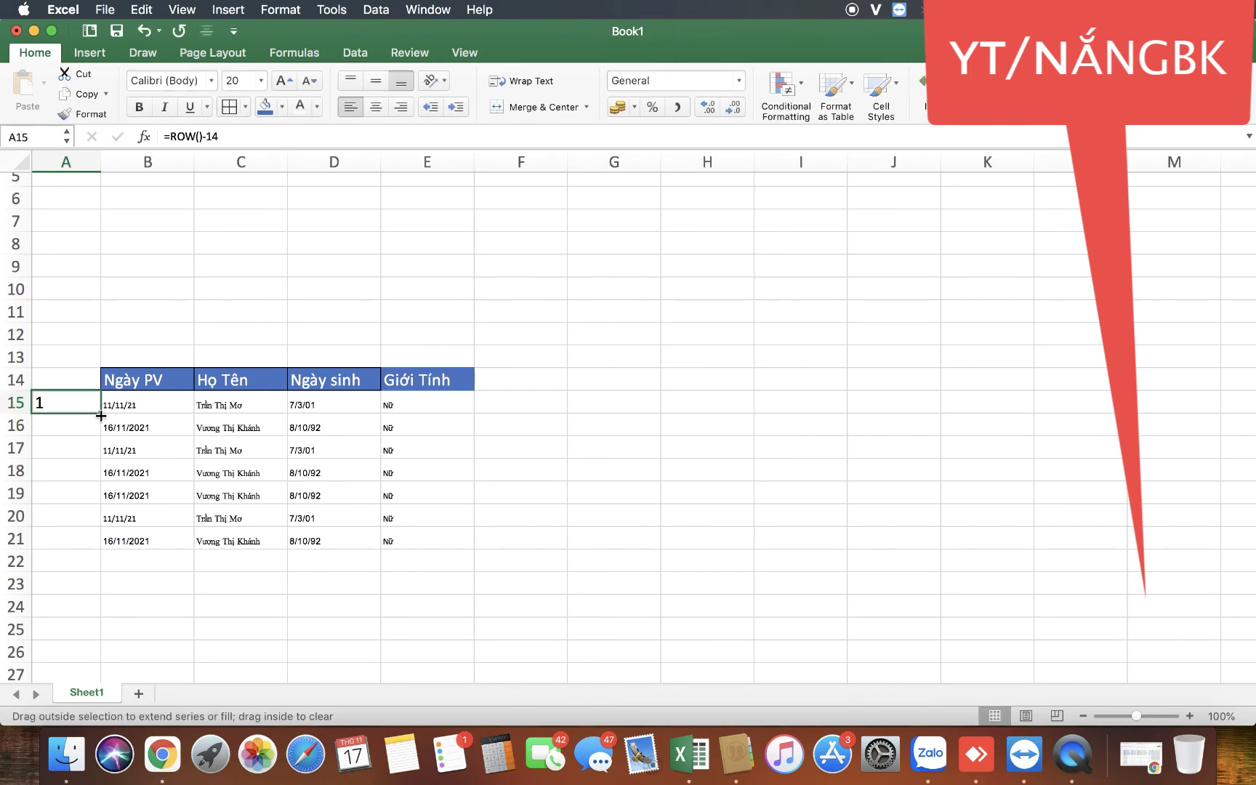
left_click(166, 526)
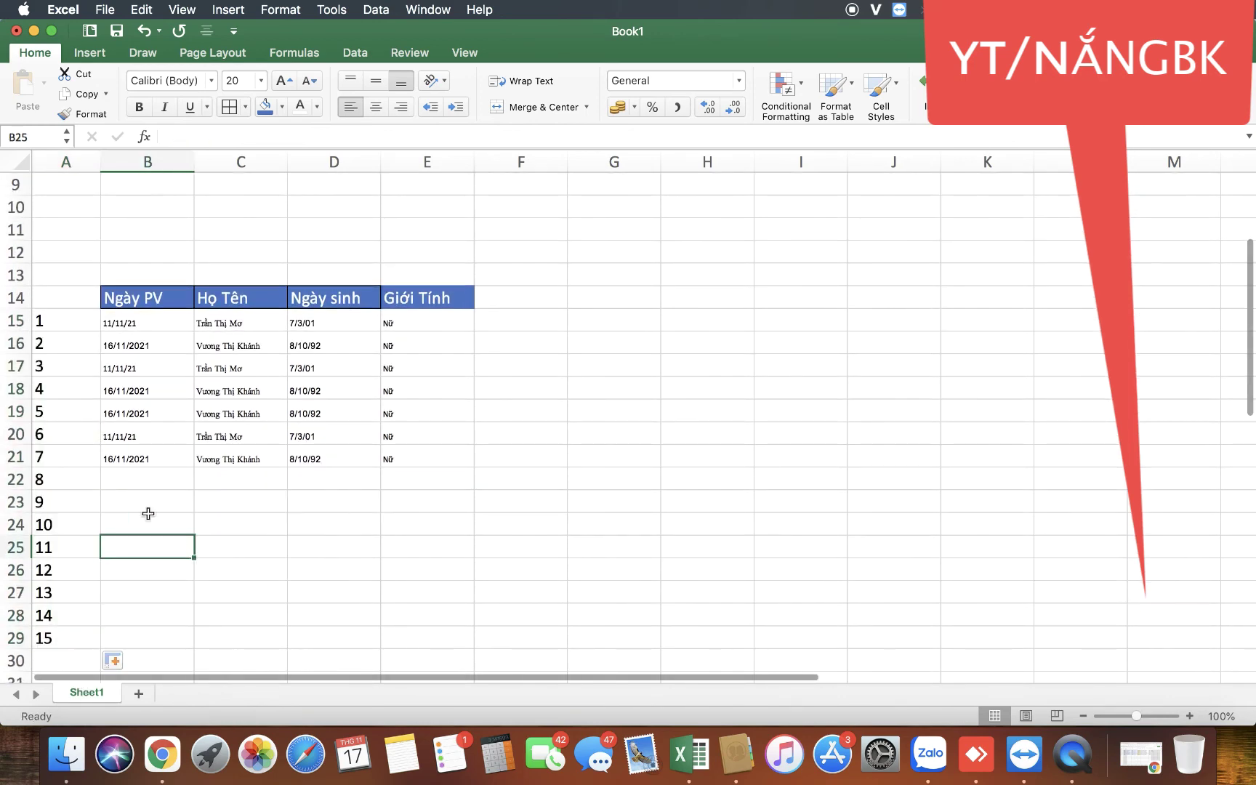
left_click(9, 365)
Step: Delete table row 17 twice, removing two data records
right_click(9, 364)
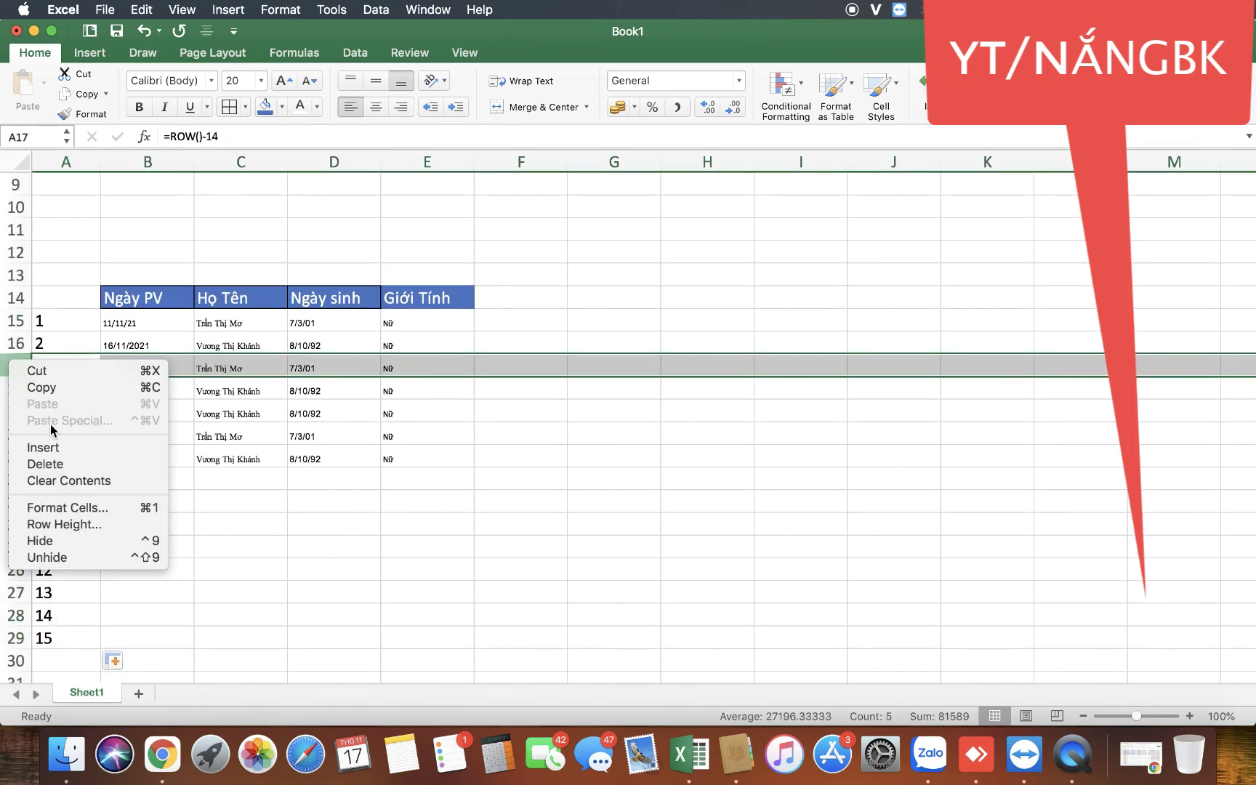
left_click(53, 457)
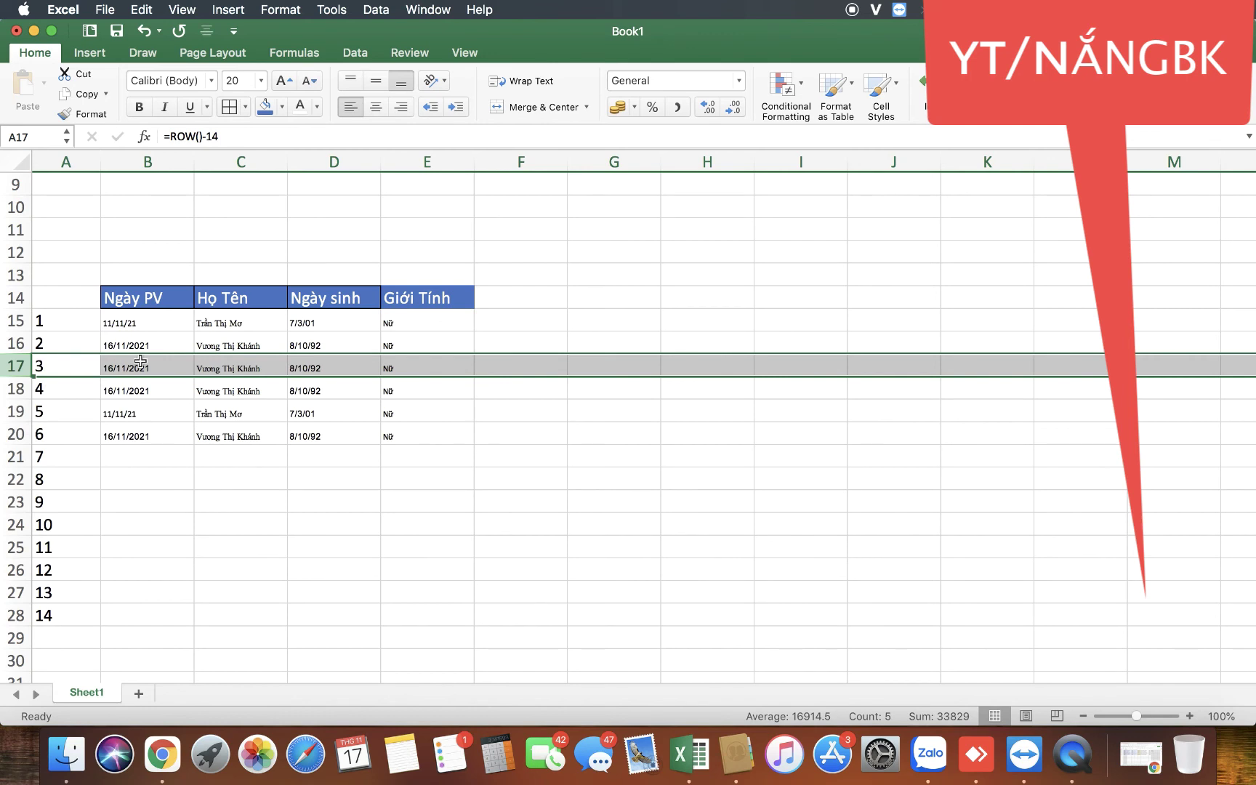
left_click(132, 435)
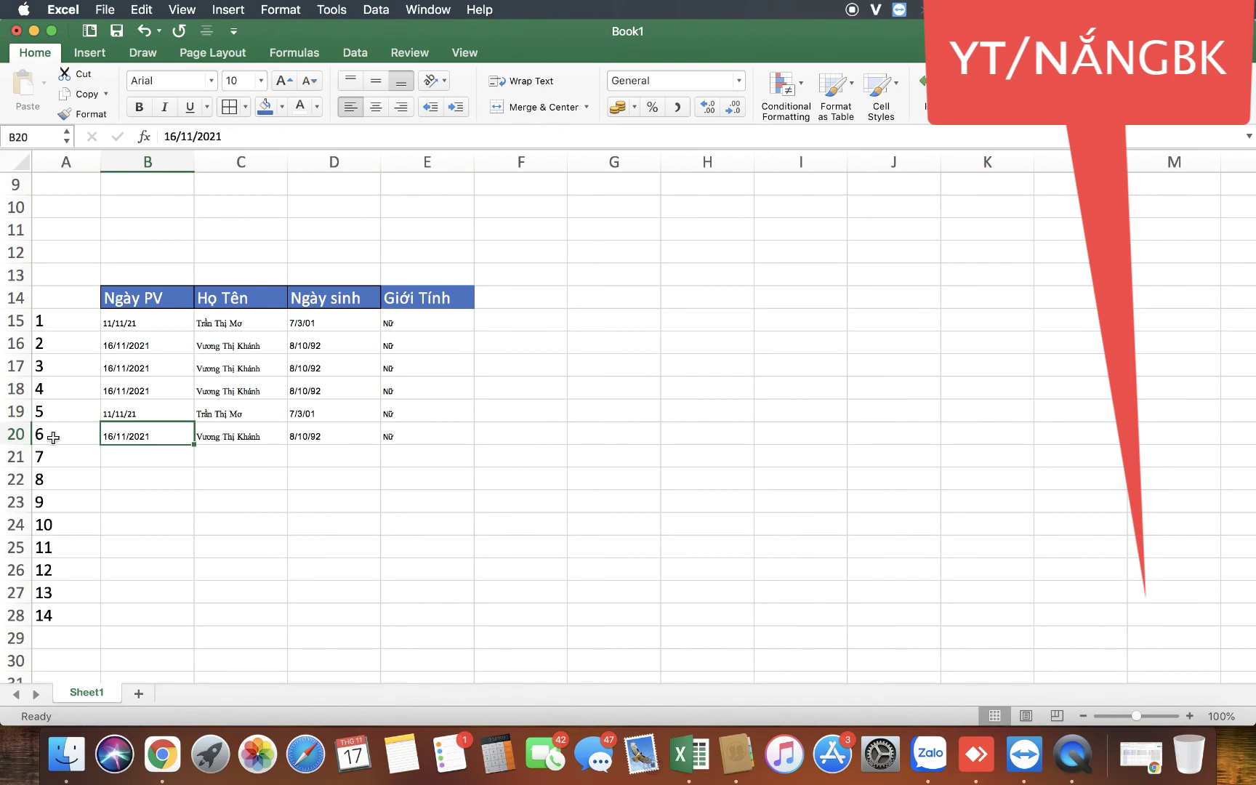
left_click(237, 435)
left_click(17, 366)
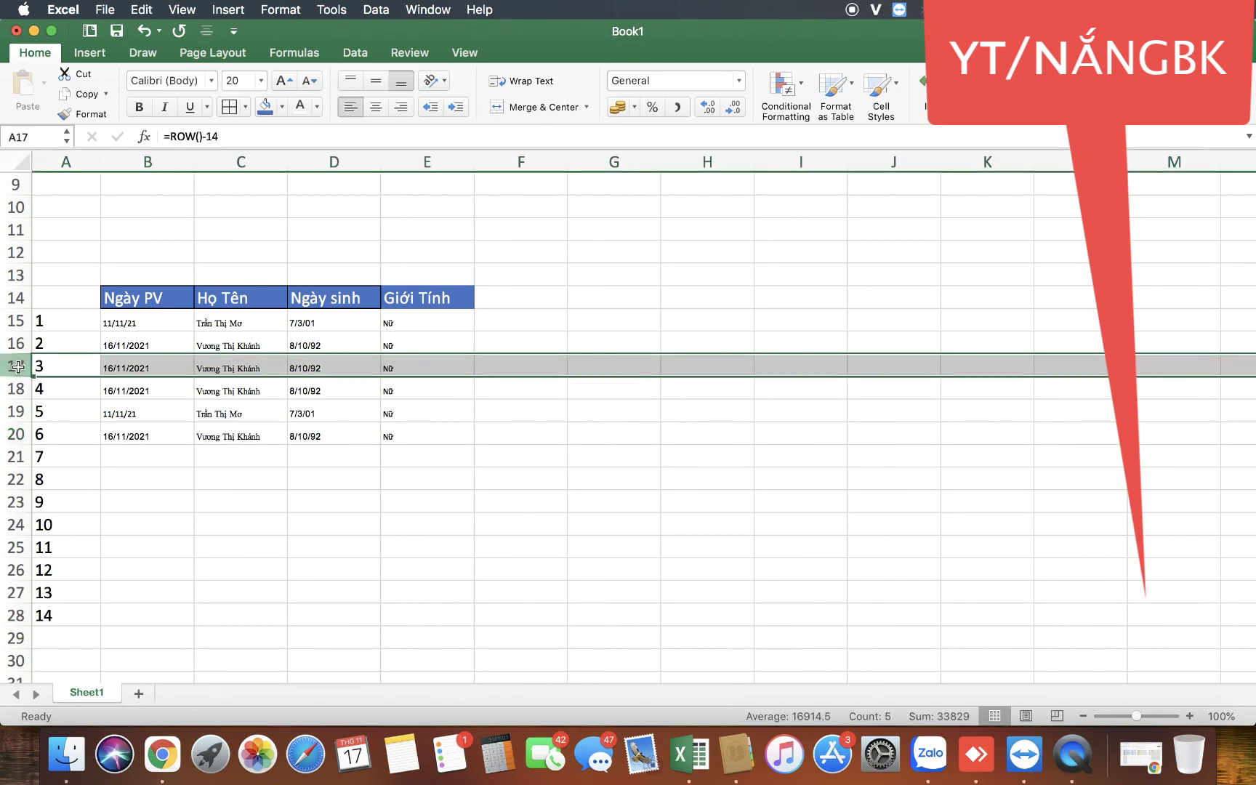
right_click(17, 366)
left_click(64, 466)
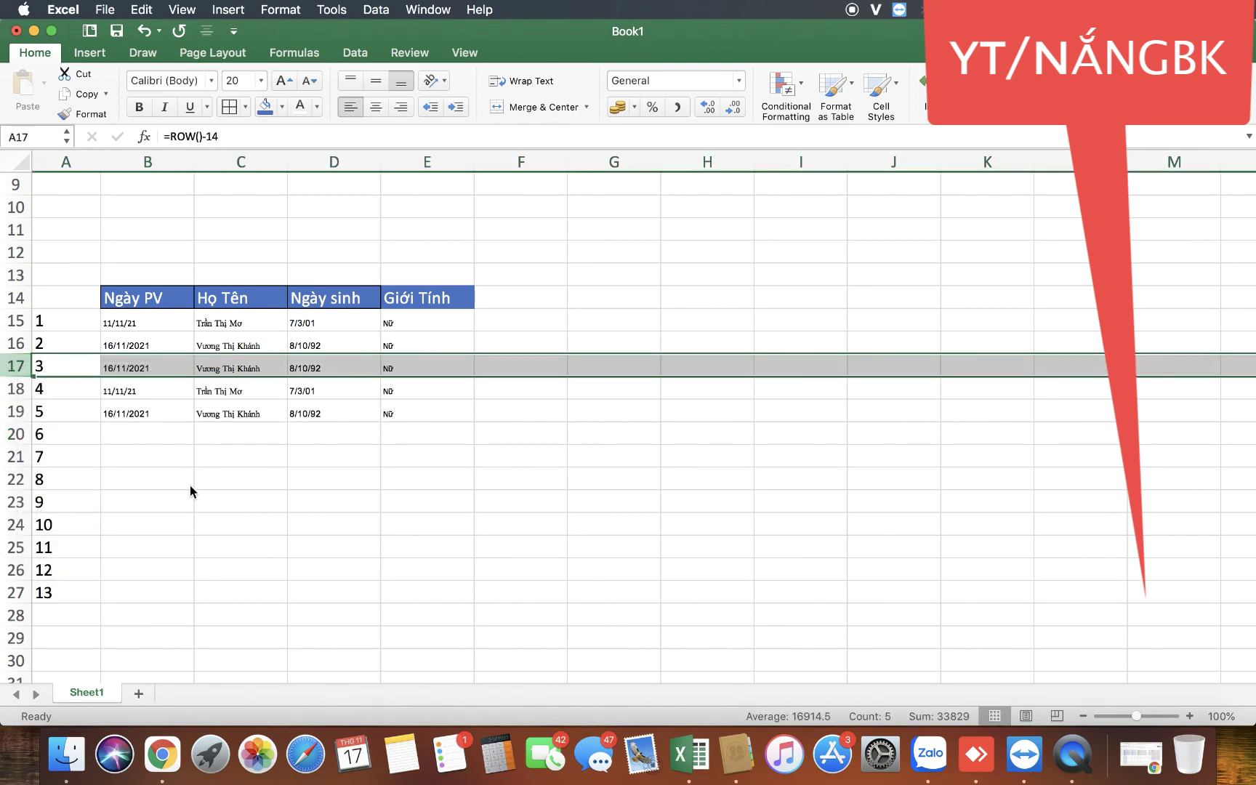
left_click(128, 409)
Step: Check the ROW-based numbering formulas in A15 through A18 after the deletions
left_click(66, 319)
left_click(66, 343)
left_click(65, 366)
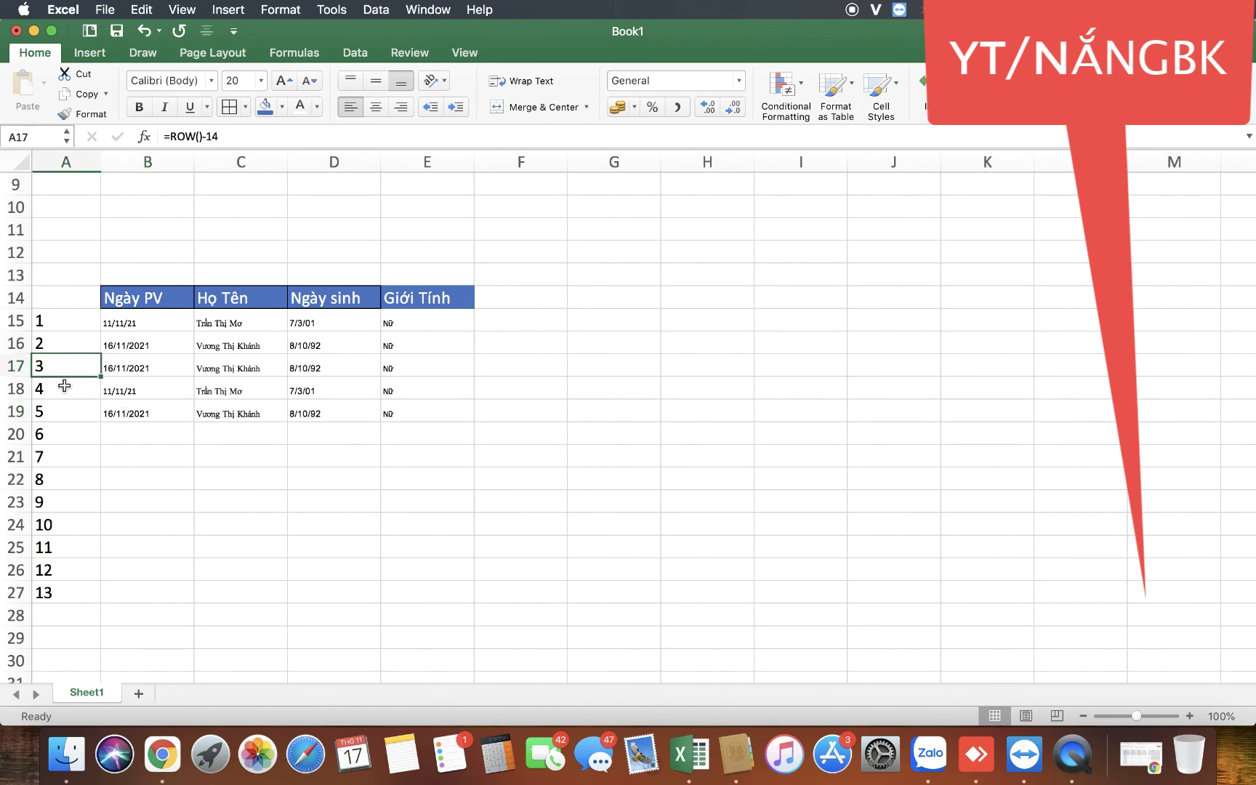
left_click(64, 386)
left_click(462, 415)
scroll(559, 491, "up", 2)
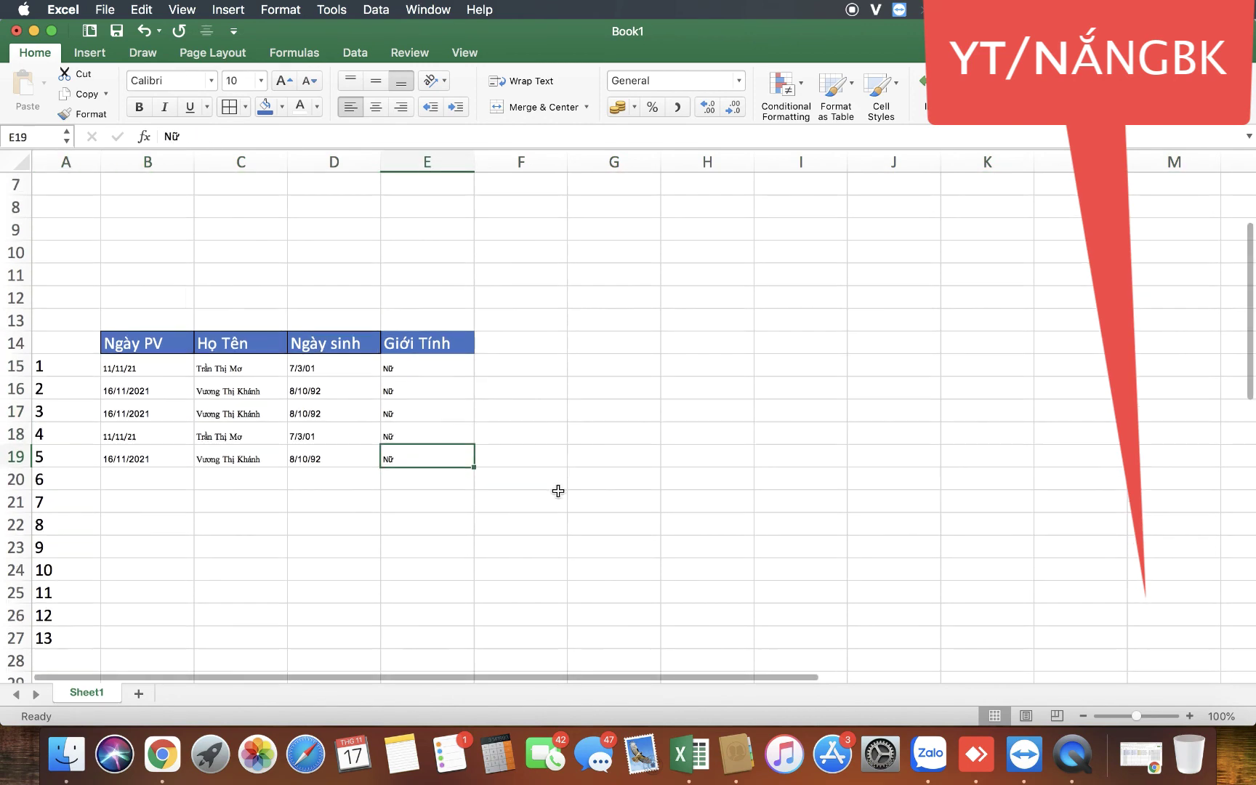
scroll(558, 491, "up", 4)
scroll(559, 491, "down", 10)
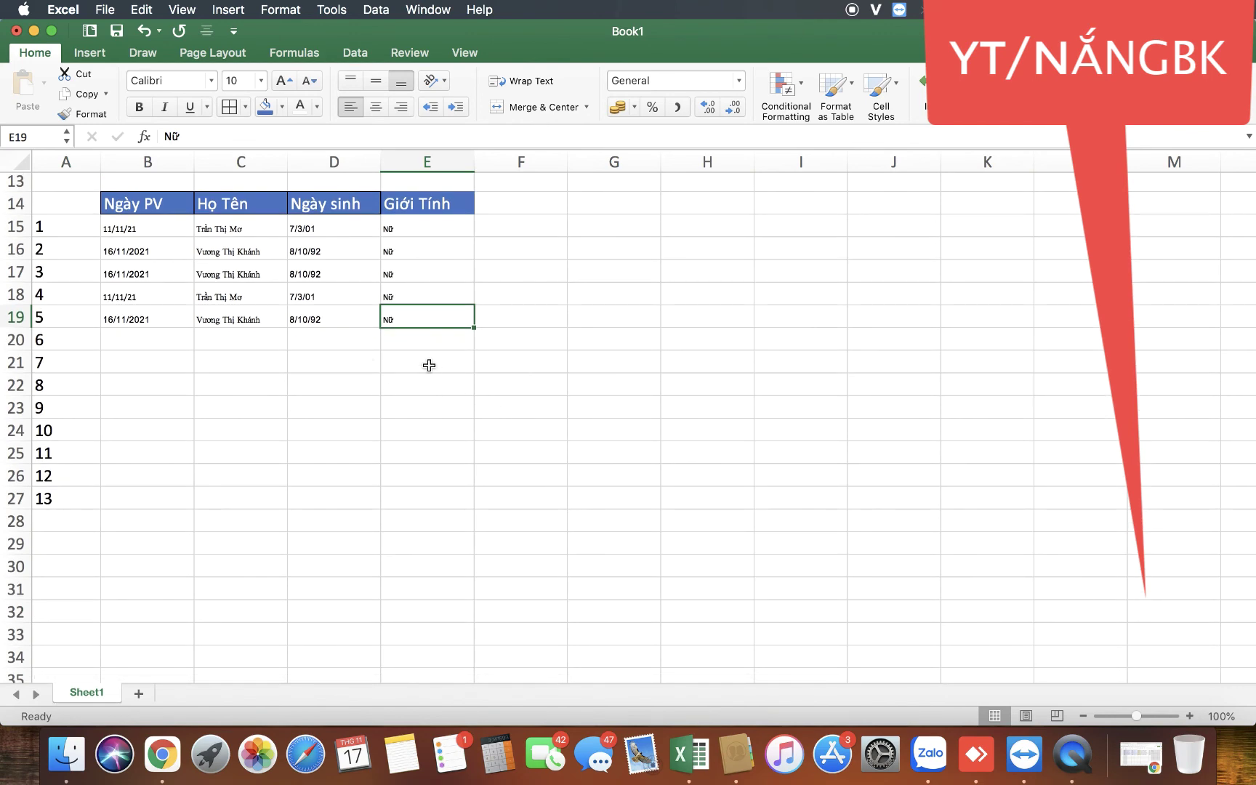
scroll(393, 287, "down", 1)
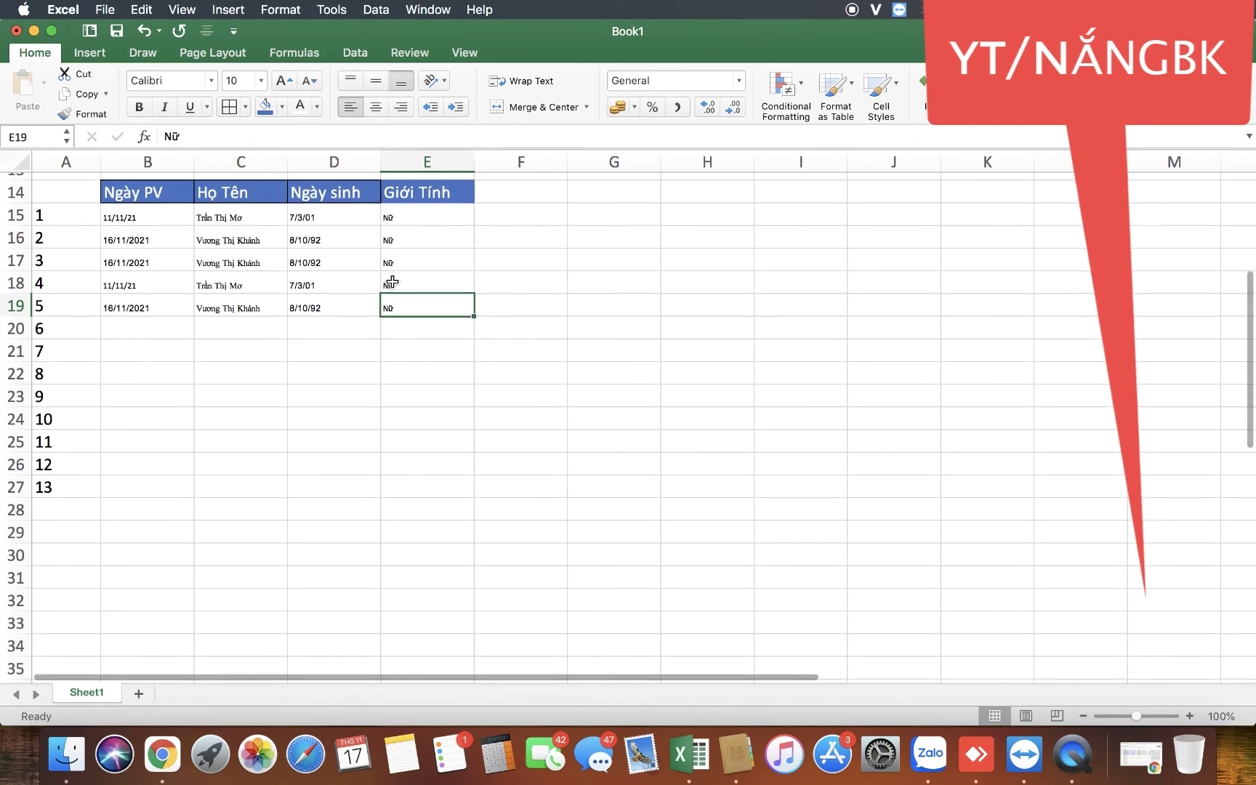
left_click(659, 263)
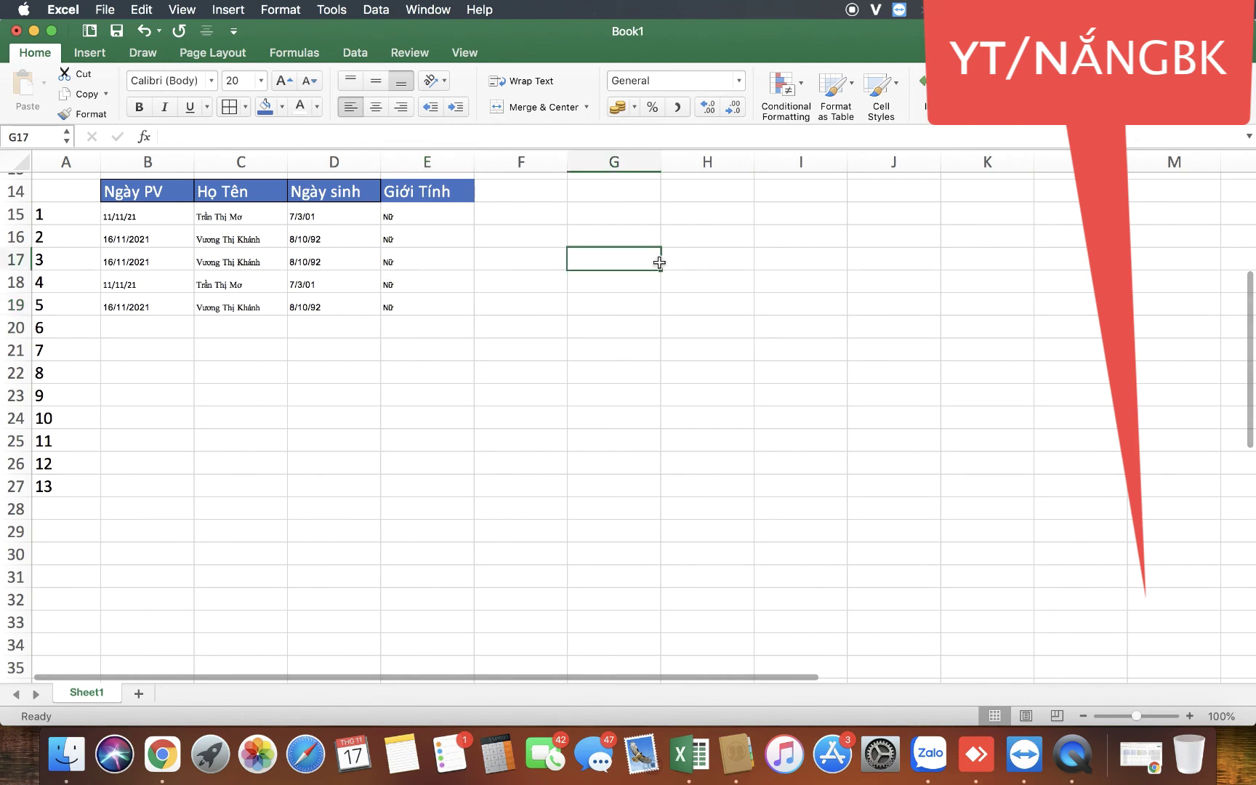